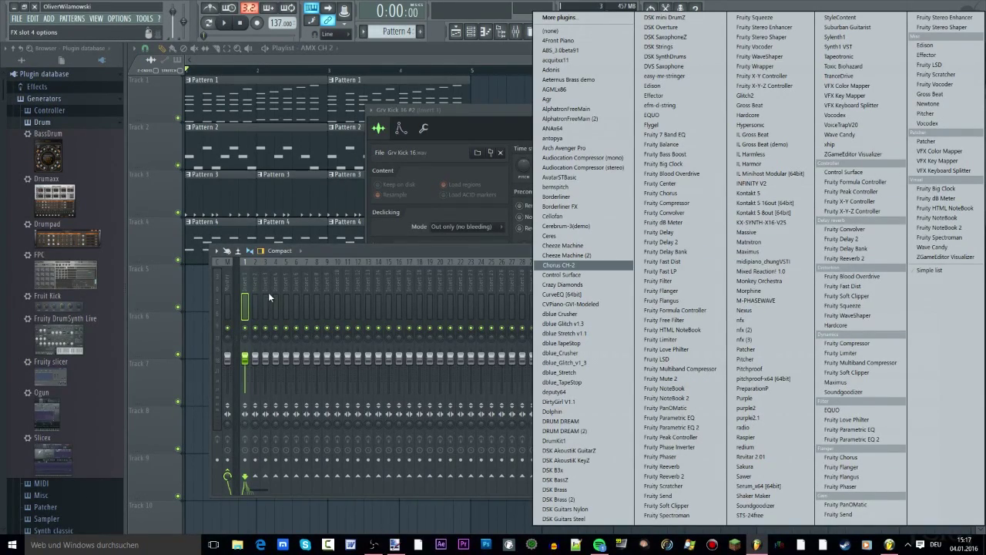
Close the plugin list and play the full arrangement with all mixer tracks audible
click(265, 318)
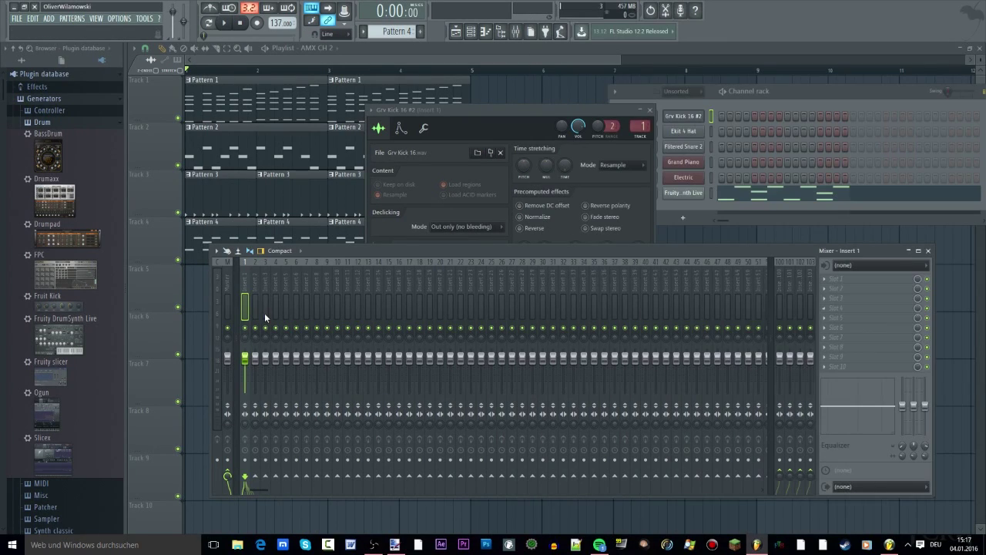
click(225, 24)
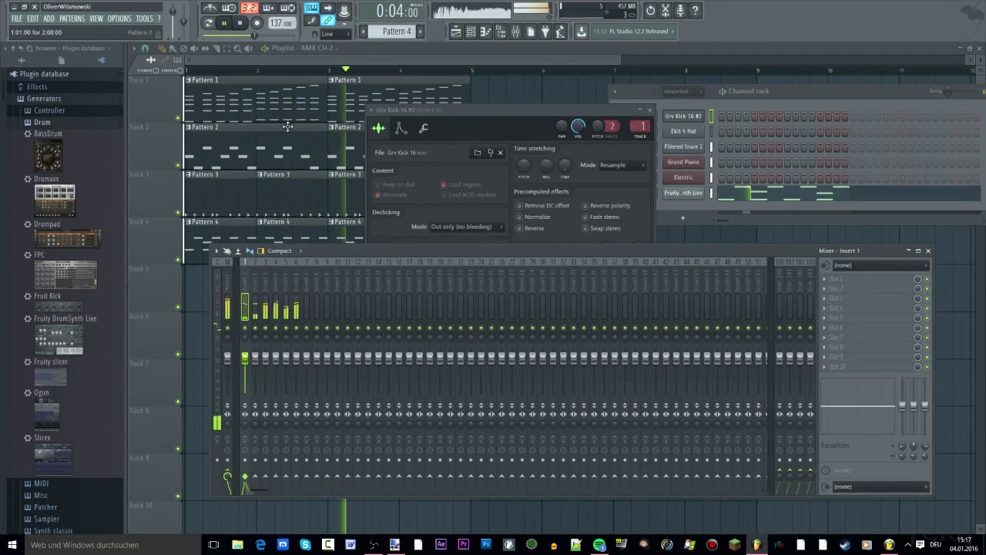
key(space)
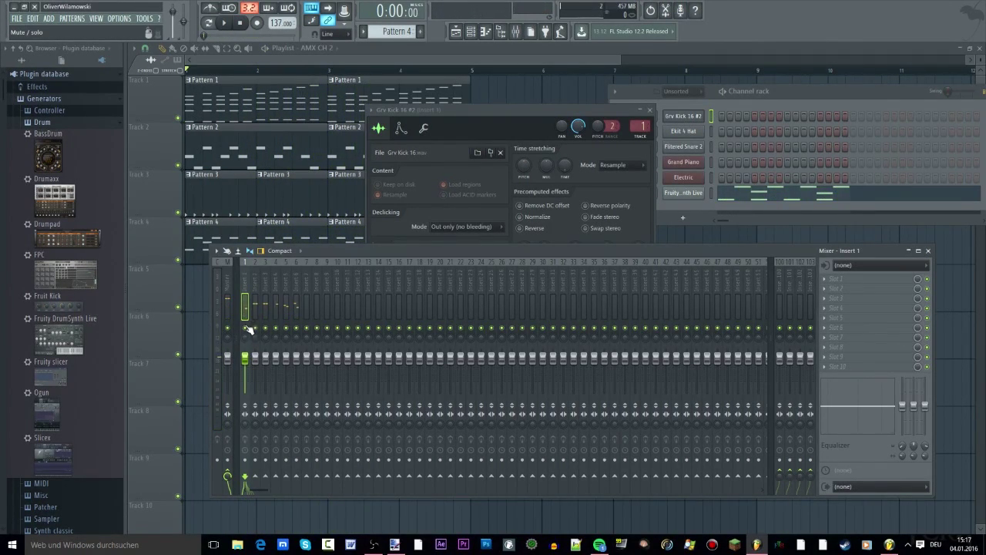
Play the arrangement with mixer insert 1 soloed, and restore all tracks to play the full mix for comparison
click(222, 24)
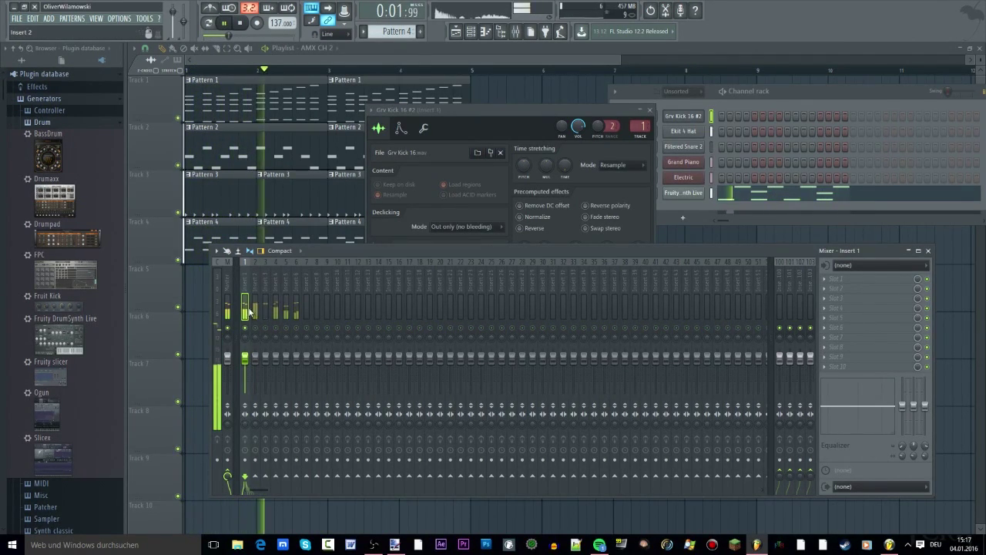
key(space)
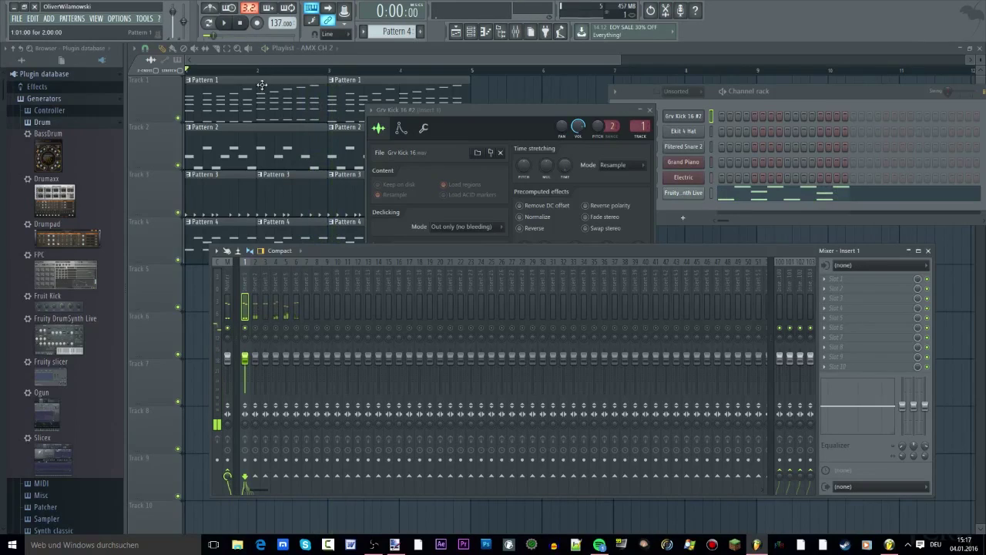
click(289, 329)
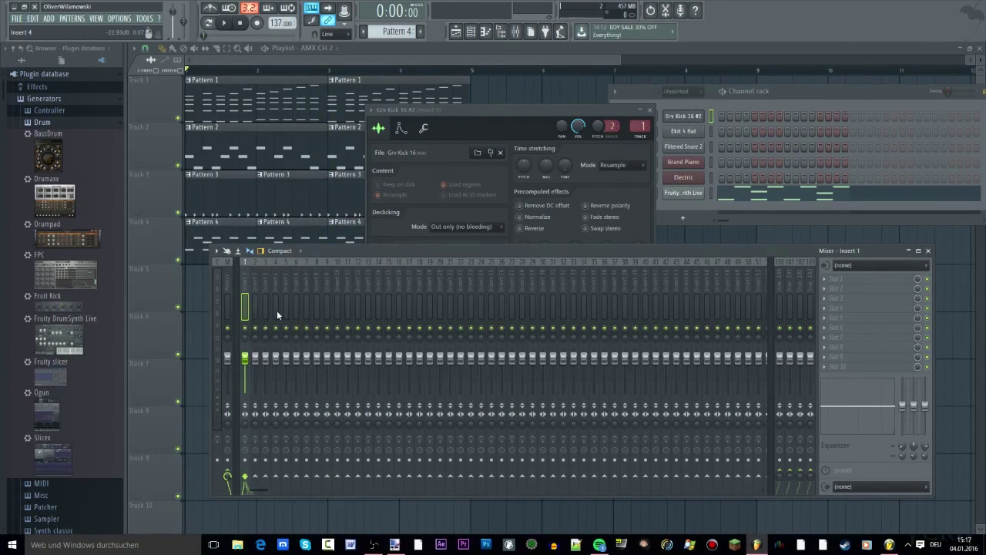
key(space)
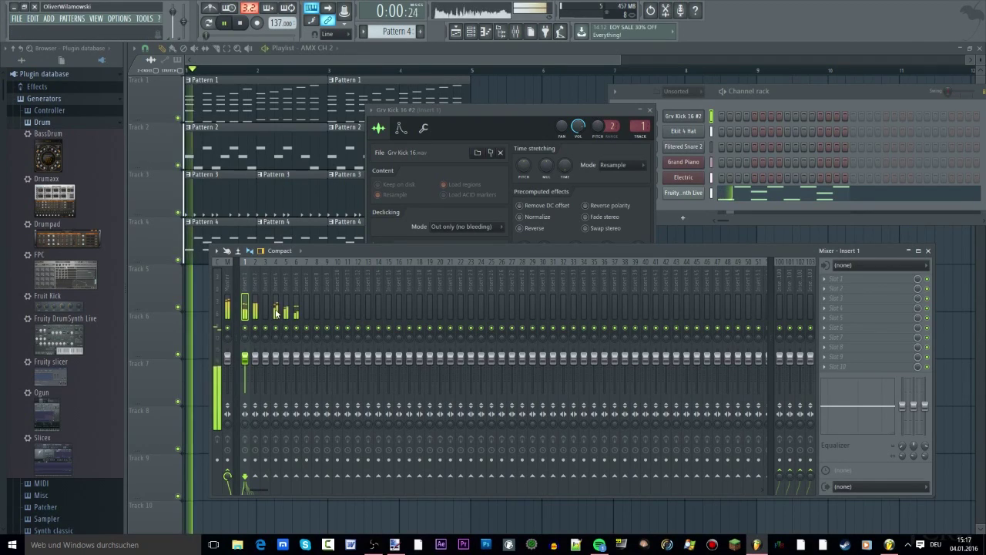
key(space)
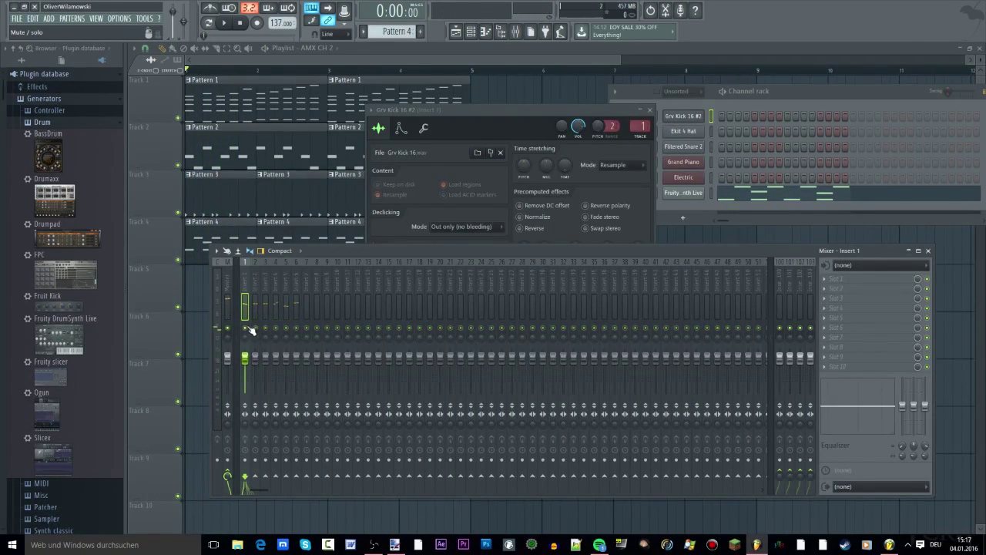
Load Fruity Reeverb 2 from the Delay reverb category of the plugin picker into slot 3 of mixer insert 1
click(839, 323)
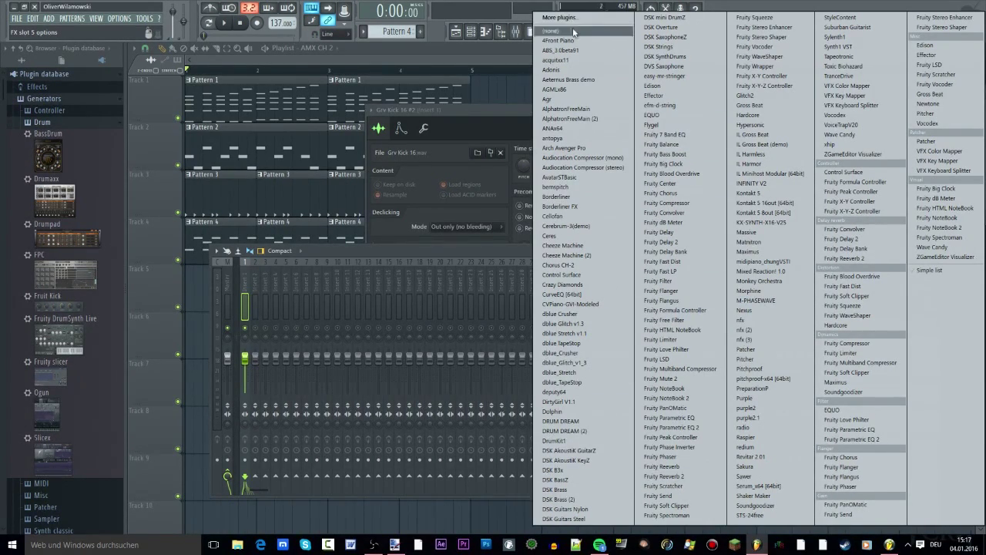
click(491, 257)
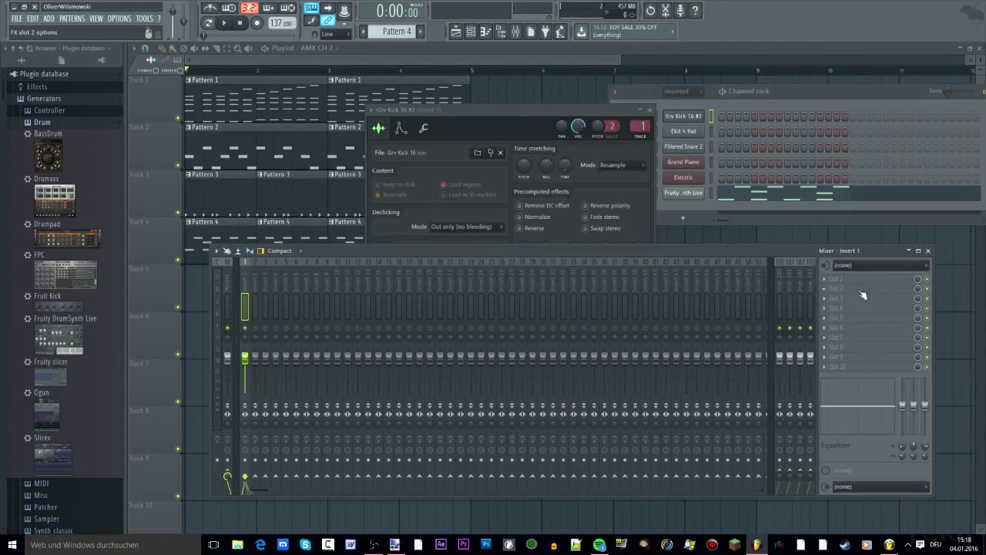
middle_click(860, 291)
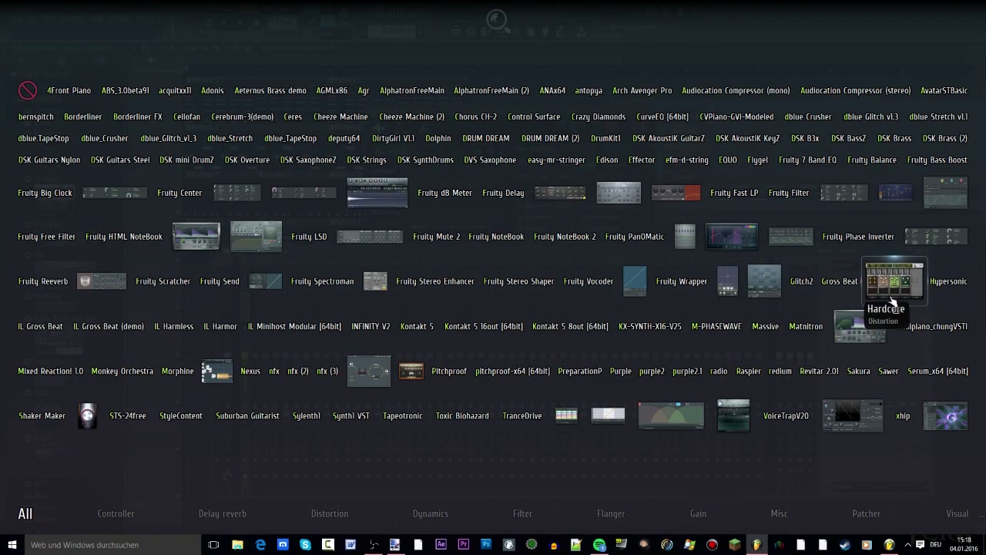
key(F8)
key(F8)
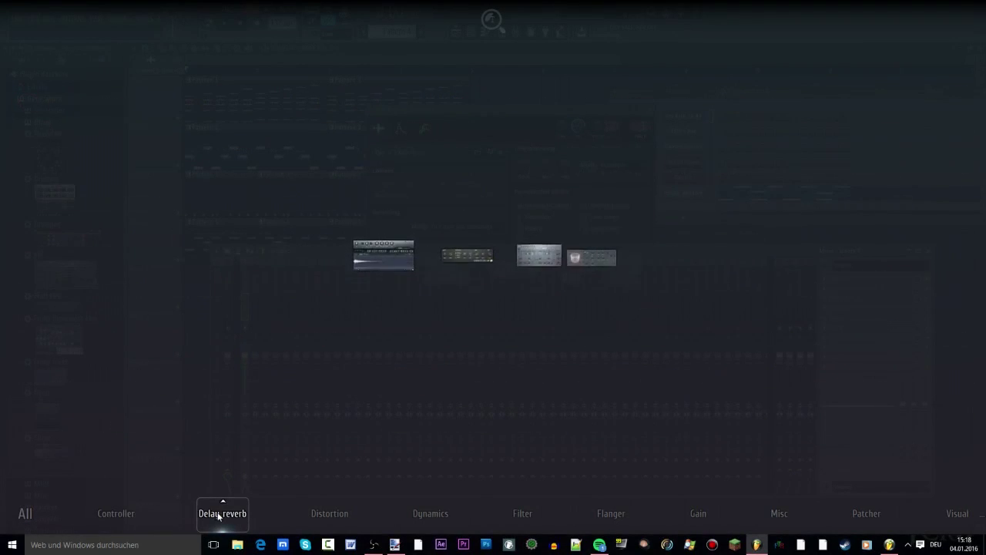
mouse_move(216, 519)
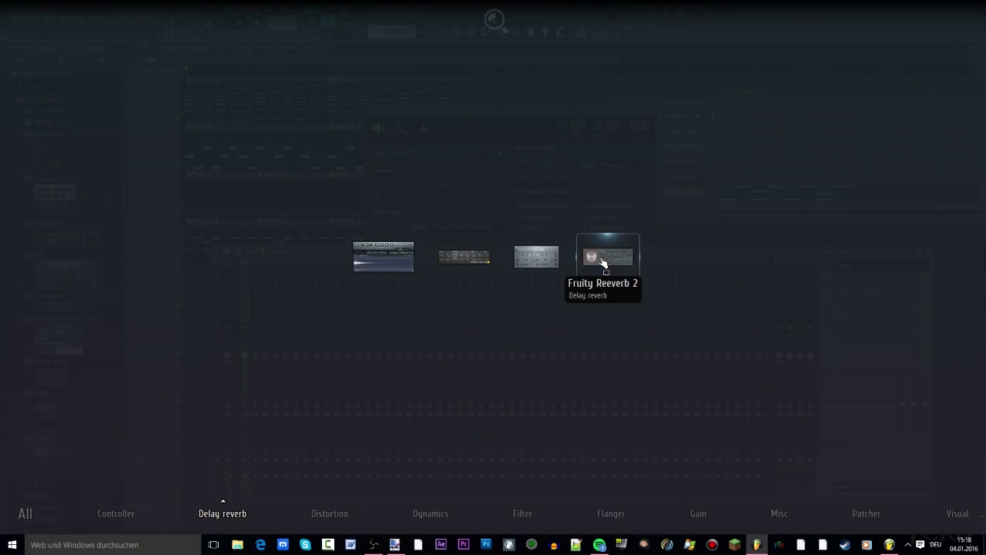
drag(608, 259, 416, 306)
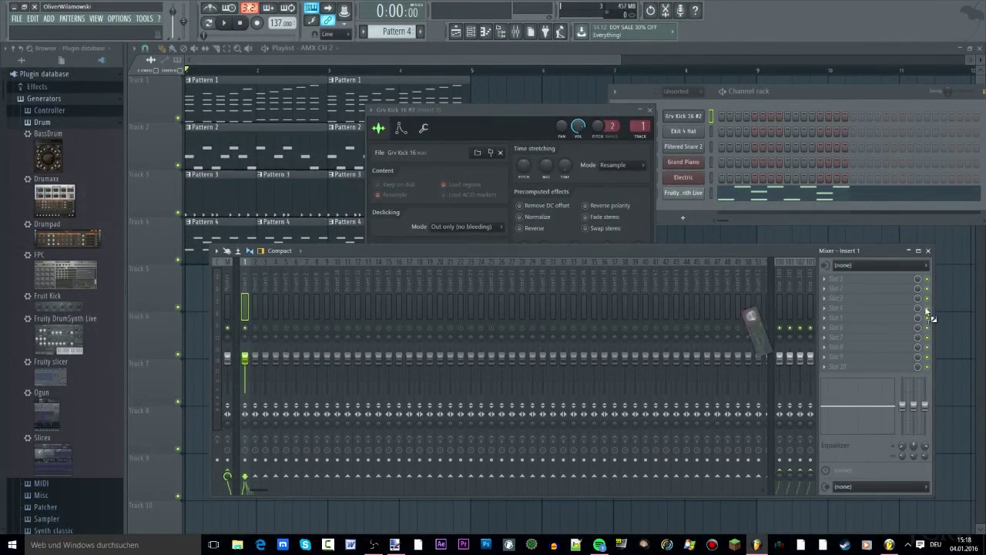
drag(859, 301, 859, 299)
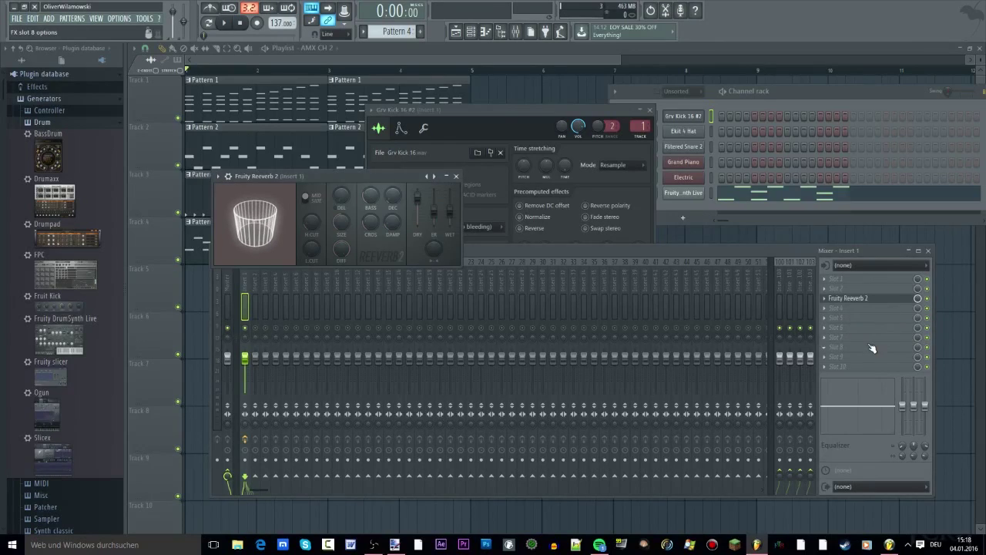
Move the Fruity Reeverb 2 window beside the insert's effect slots and close the Grv Kick 16 #2 channel window
drag(319, 177, 442, 204)
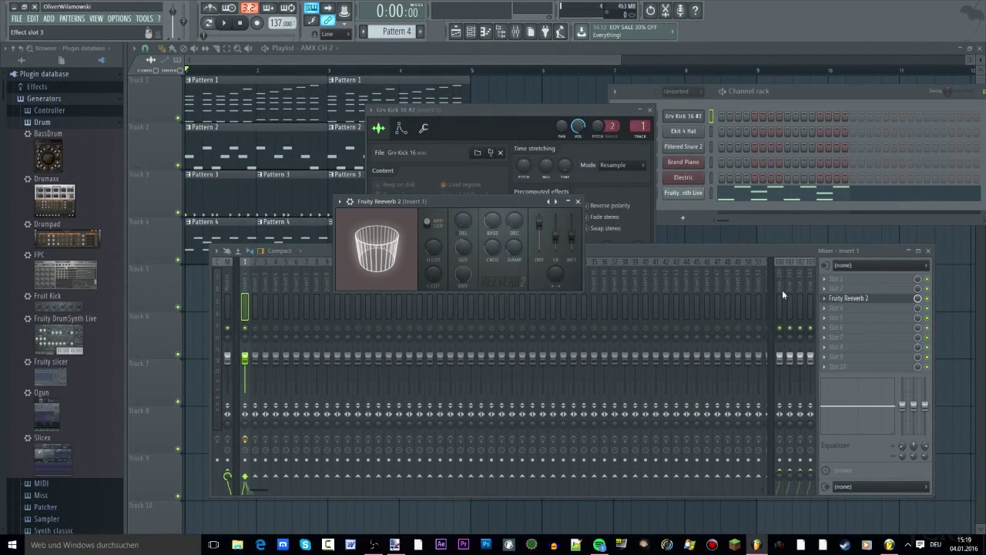
drag(420, 201, 666, 249)
click(654, 110)
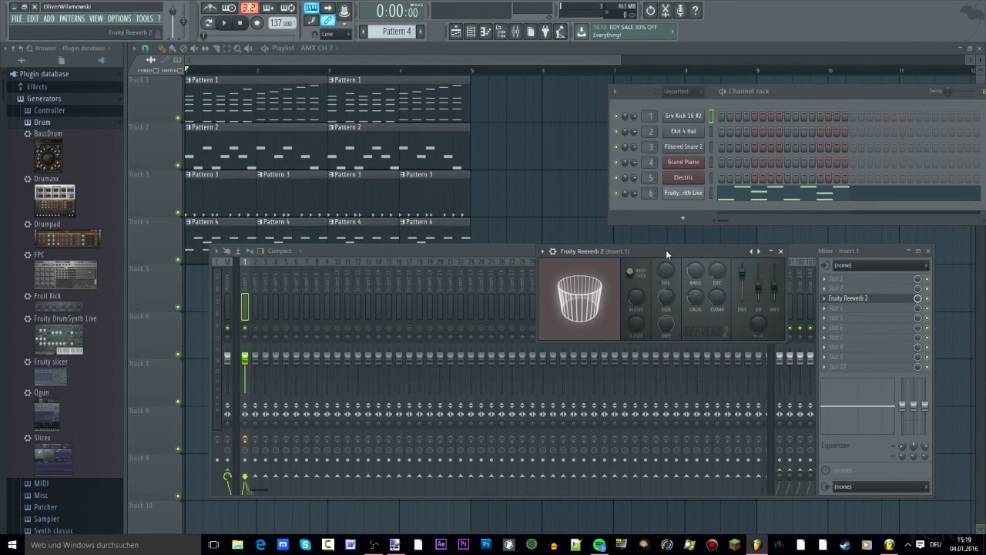
Compare the effect slots of mixer inserts 1 and 2, and reopen Fruity Reeverb 2 on insert 1
click(247, 267)
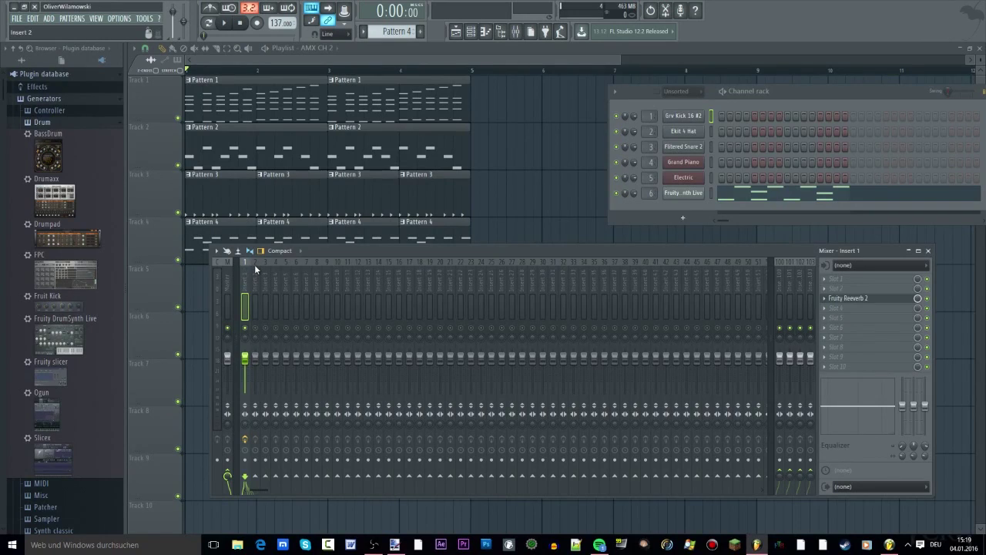
click(255, 265)
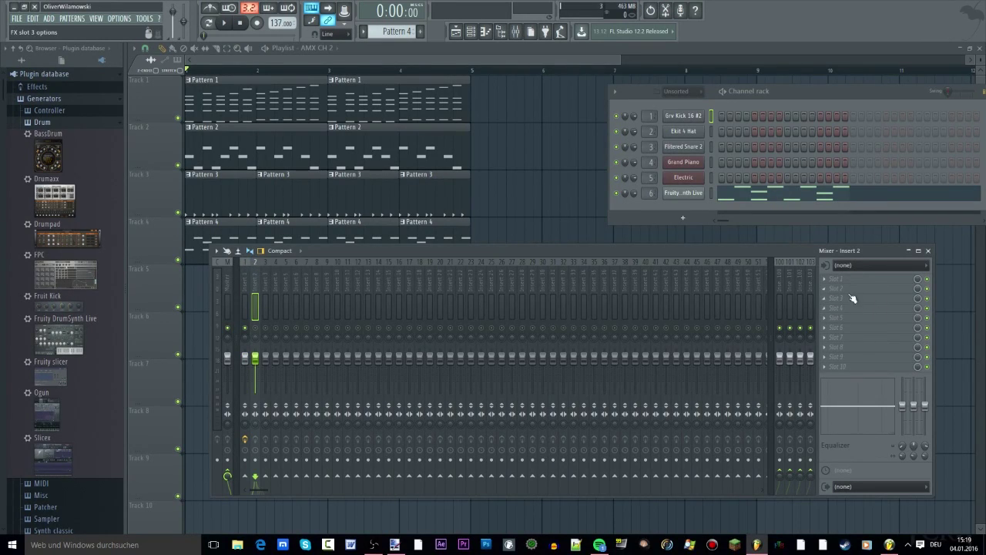
click(247, 265)
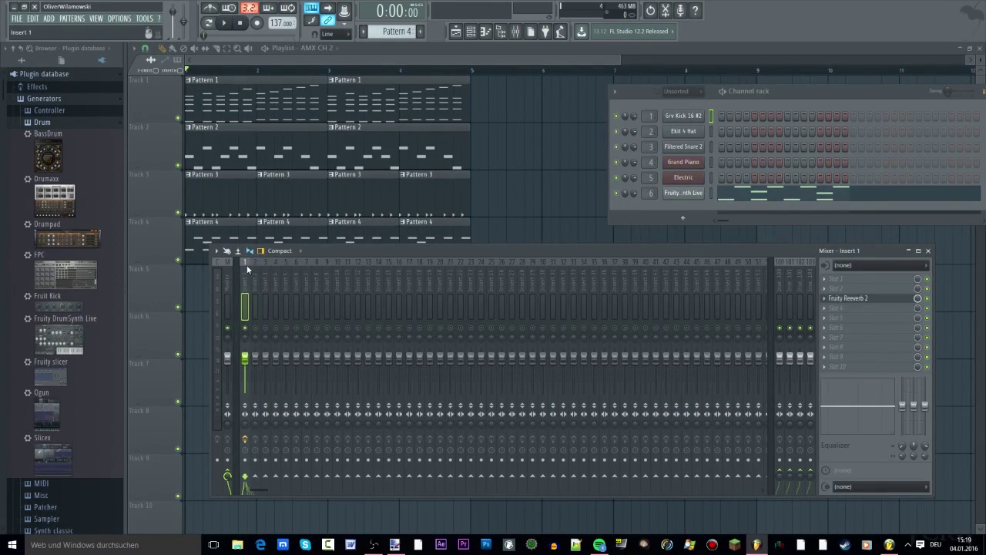
click(851, 301)
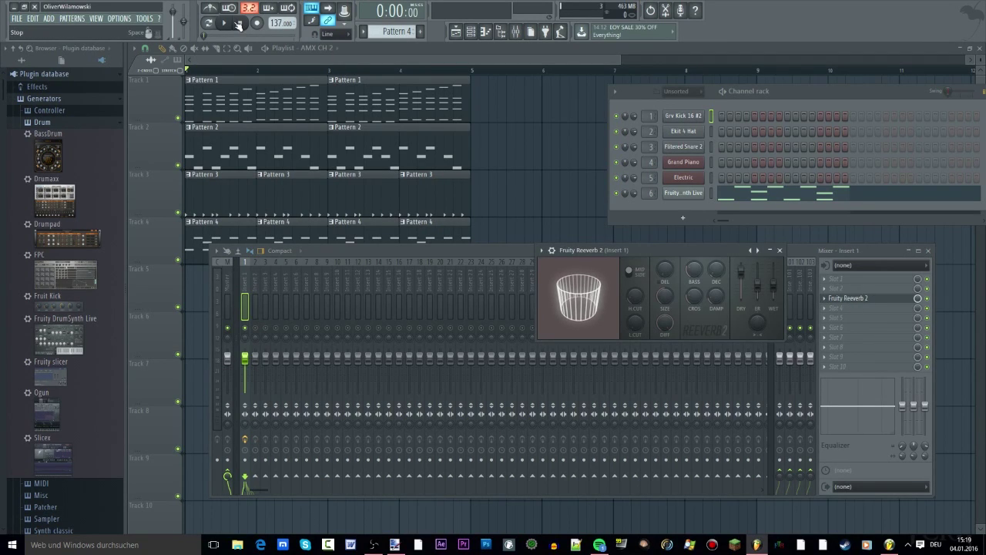
Play the soloed kick on insert 1 with its reverb and bring the Fruity Reeverb 2 window back into view
key(space)
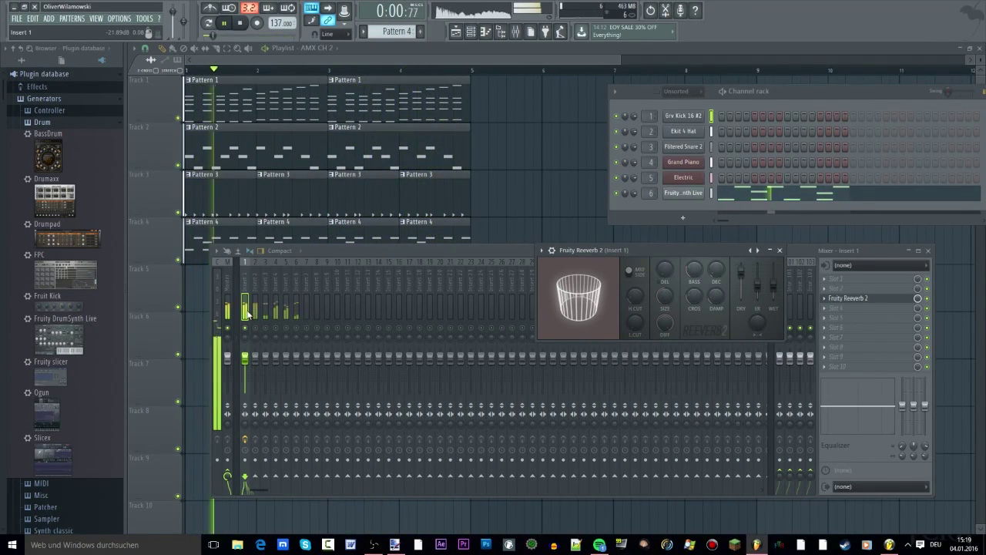
mouse_move(657, 247)
mouse_down()
mouse_move(568, 201)
mouse_move(514, 118)
mouse_move(715, 290)
mouse_move(642, 247)
mouse_up()
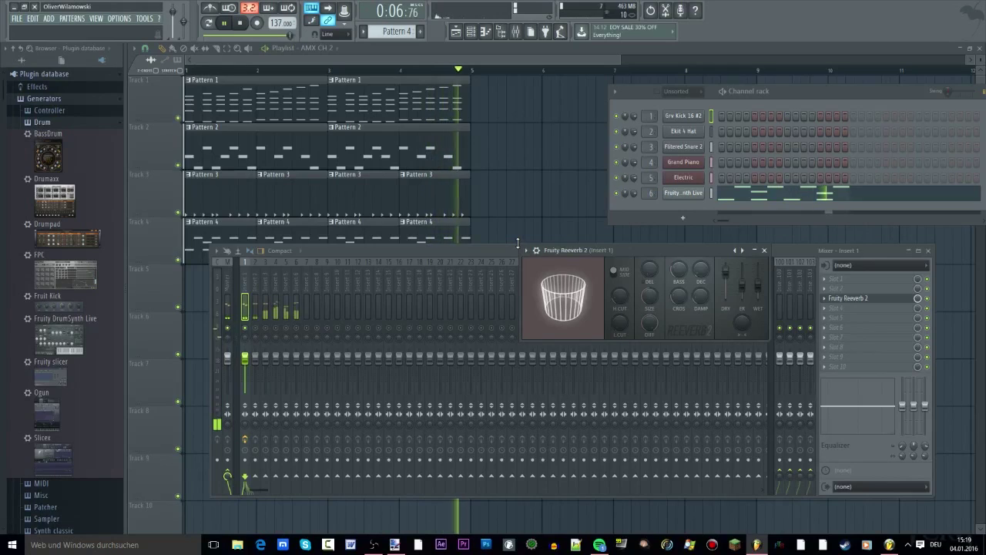
click(518, 244)
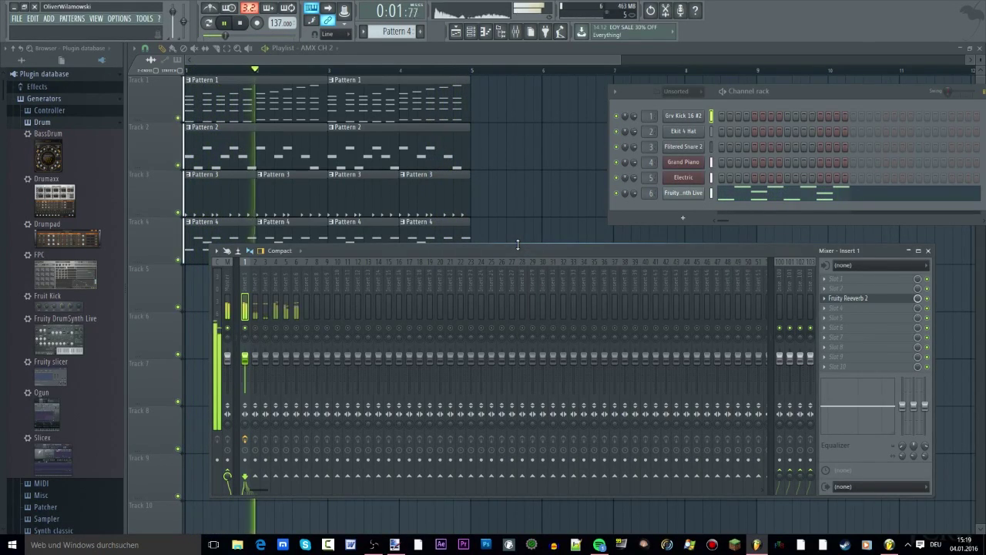
click(878, 298)
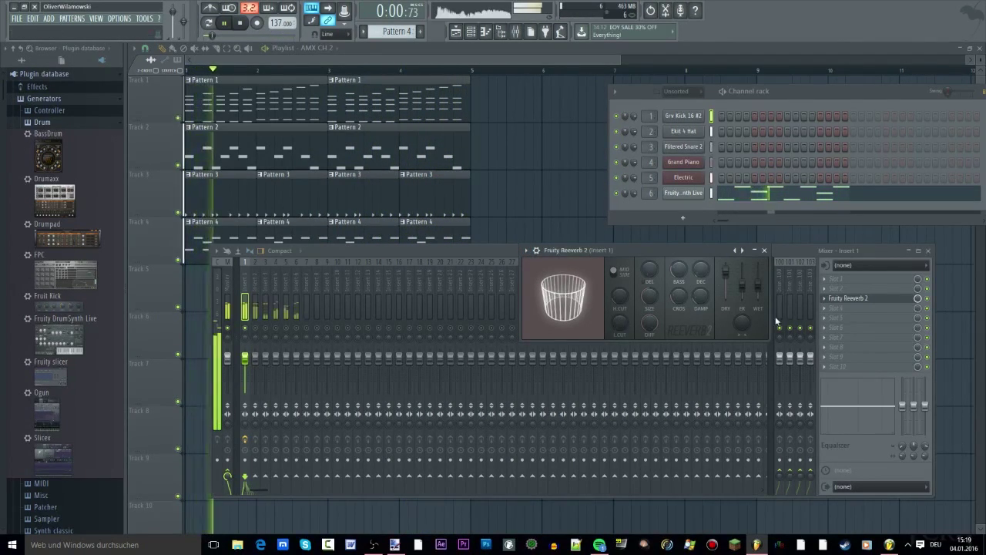
Tune the kick's Fruity Reeverb 2 during playback with a smaller room size, an adjusted wet level and a low cut of about 1124 Hz
mouse_move(759, 287)
mouse_down()
mouse_move(759, 270)
mouse_move(759, 289)
mouse_up()
mouse_move(649, 297)
mouse_down()
mouse_move(641, 305)
mouse_move(650, 304)
mouse_up()
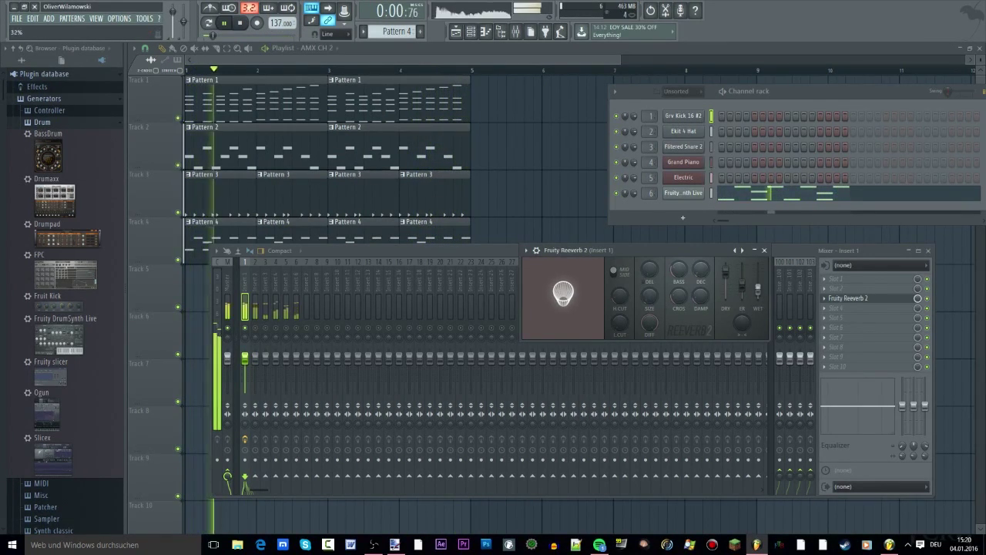
mouse_move(759, 284)
mouse_down()
mouse_move(707, 275)
mouse_move(745, 296)
mouse_move(759, 279)
mouse_up()
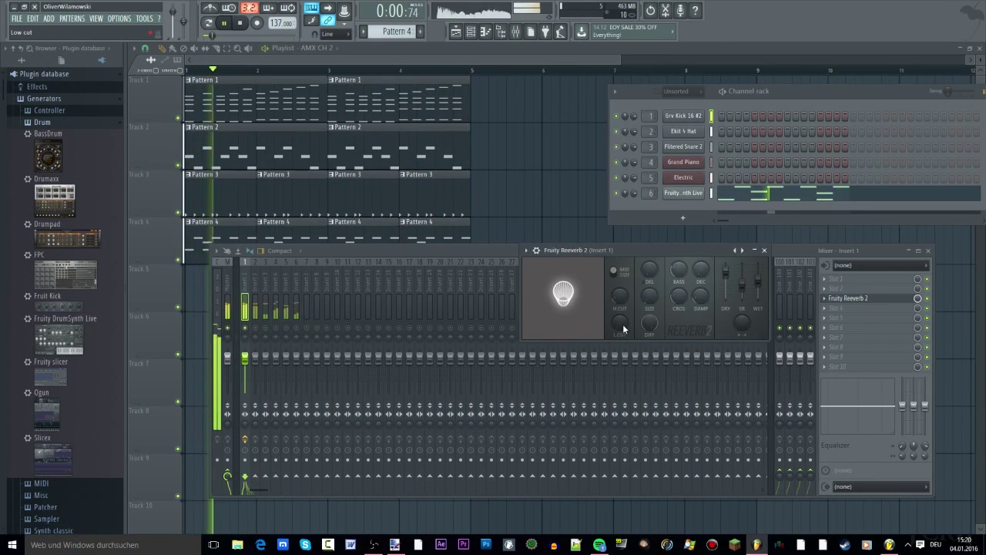
drag(624, 330, 623, 308)
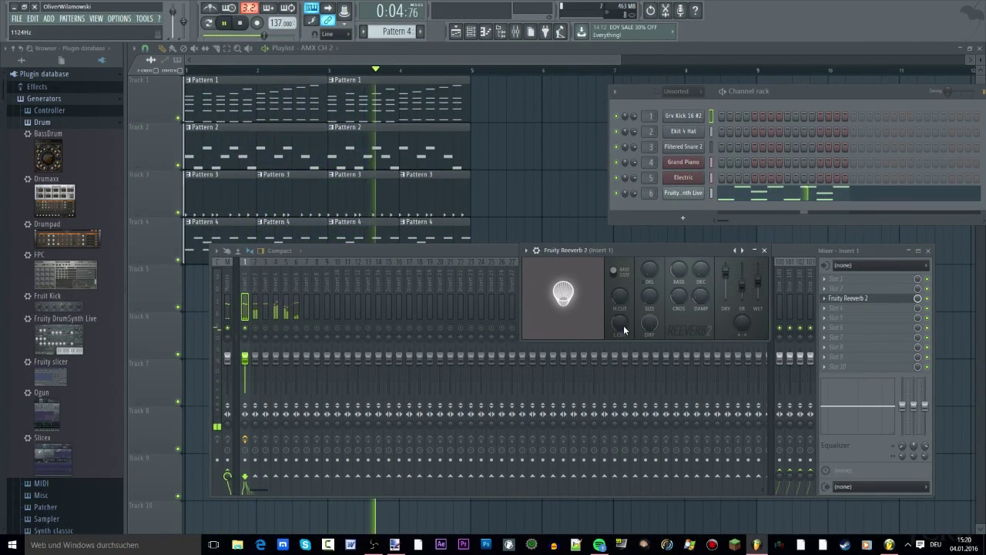
key(space)
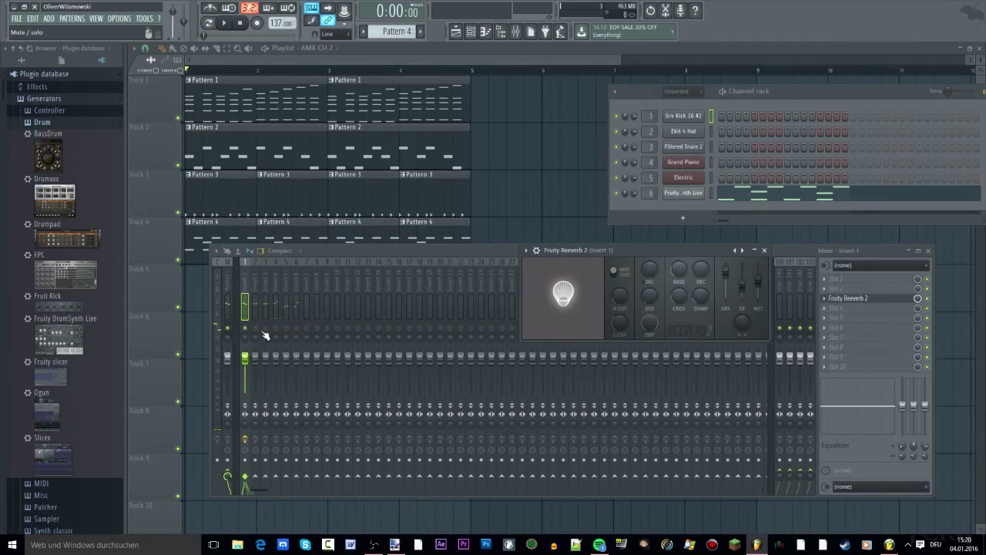
Select mixer insert 3 with all tracks unmuted and play the arrangement in song mode
click(268, 313)
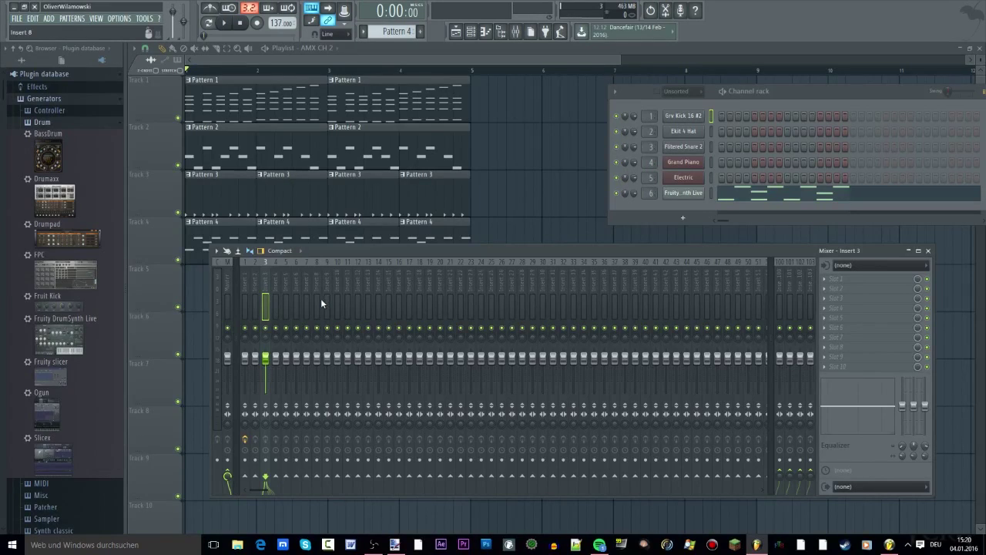
key(space)
key(space)
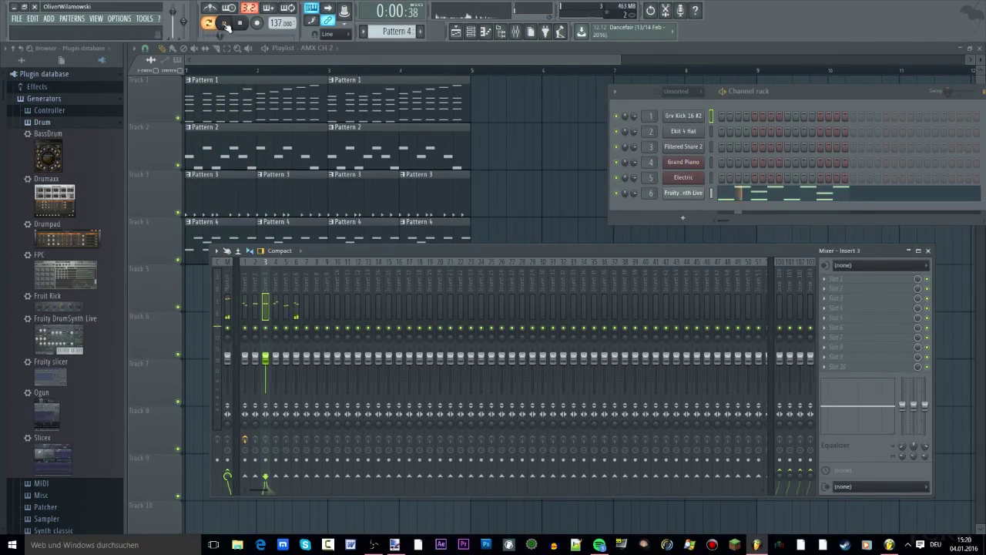
click(208, 24)
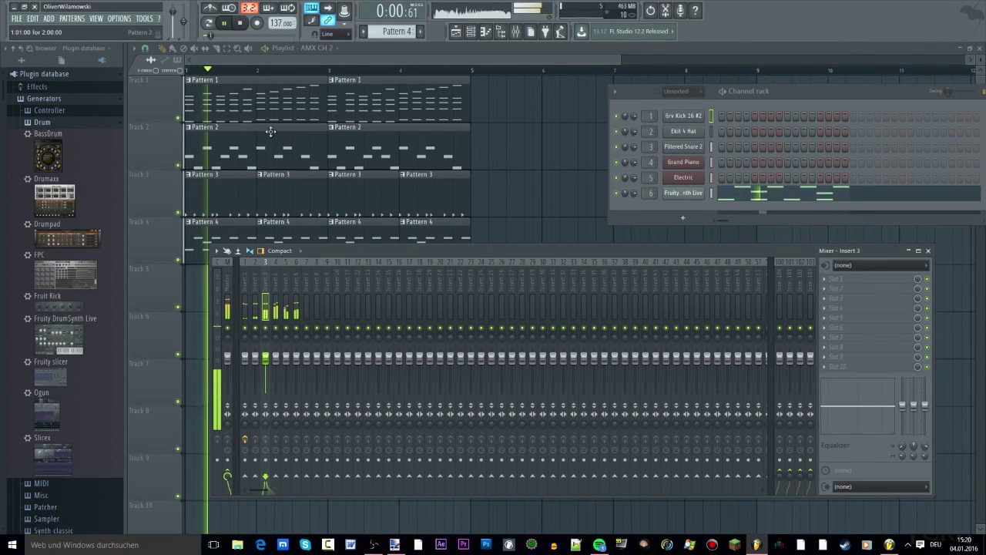
Restart the song several times to listen to the full mix and watch the mixer track levels
key(space)
key(space)
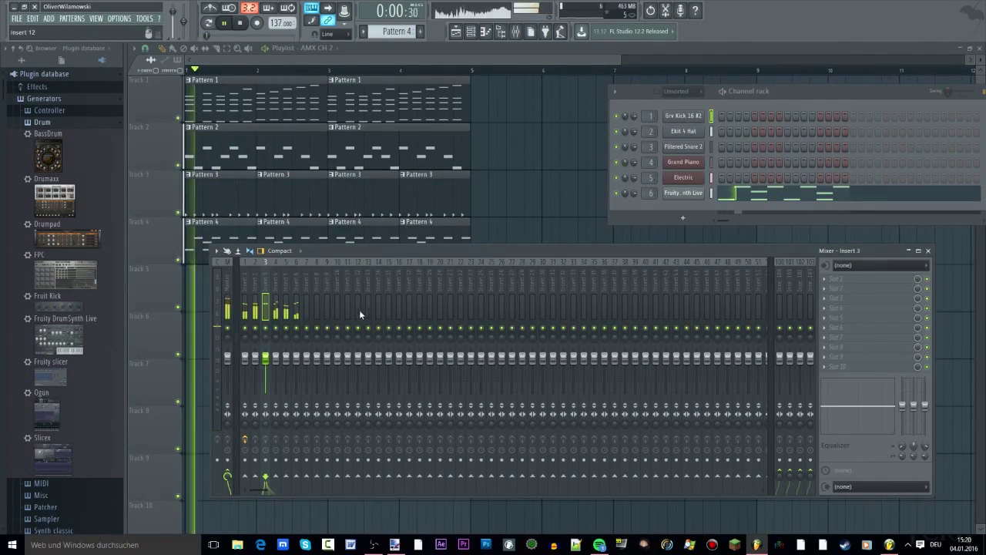
key(space)
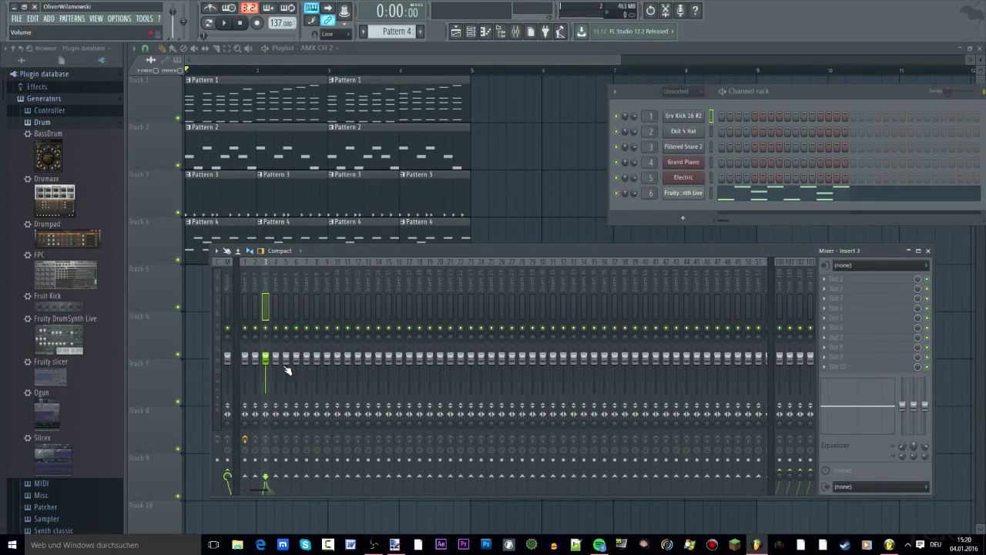
key(space)
key(space)
key(space)
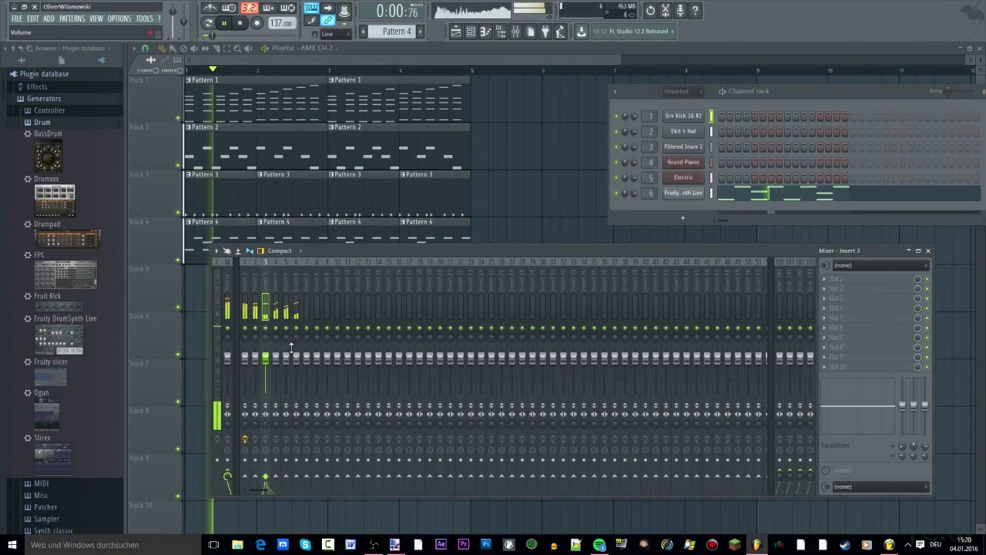
Lower the volume faders of mixer inserts 4 and 5 and play the arrangement briefly to hear the new balance
key(space)
mouse_move(283, 360)
mouse_down()
mouse_move(285, 379)
mouse_move(276, 368)
mouse_move(286, 359)
mouse_up()
click(275, 370)
key(space)
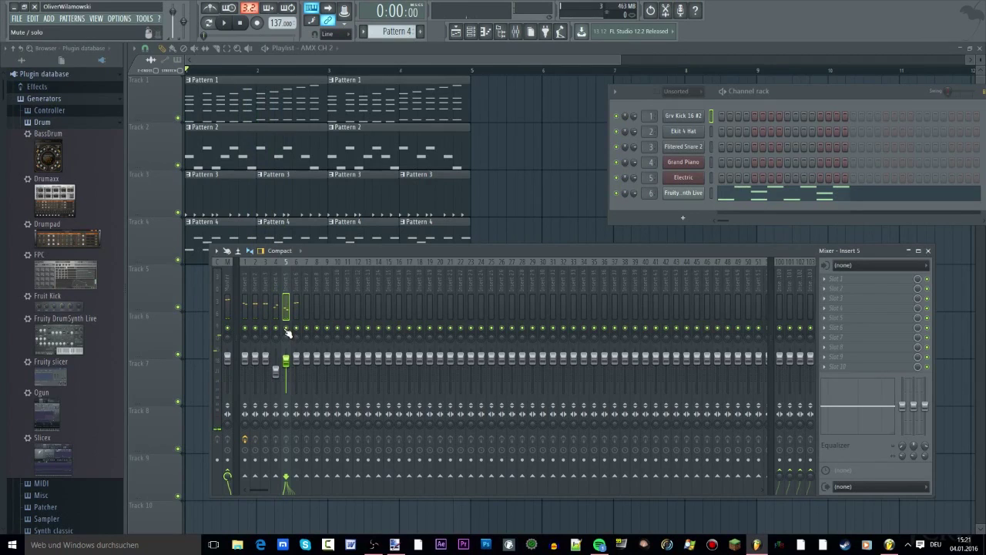
key(space)
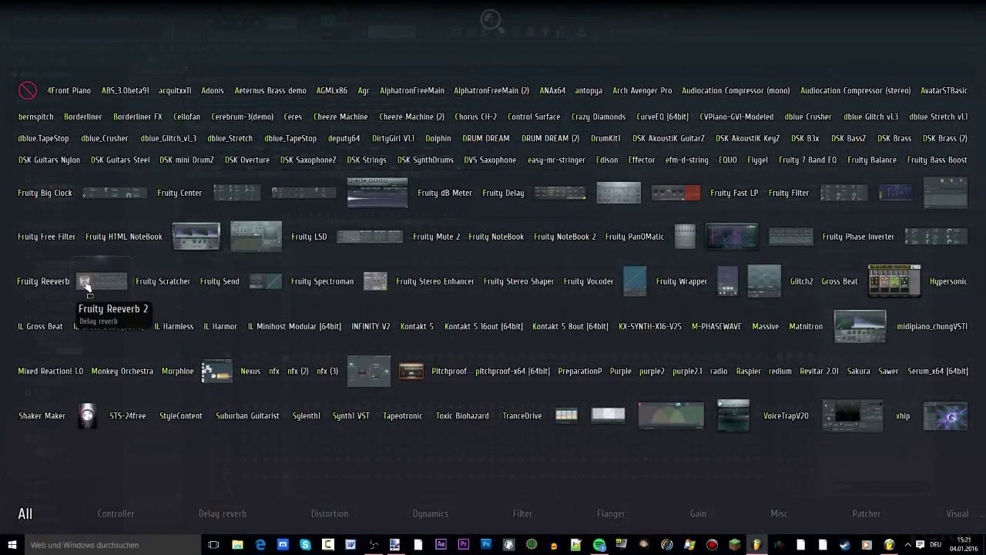
Add Fruity Reeverb 2 to soloed insert 5 and increase its wet level and room size during playback
click(86, 284)
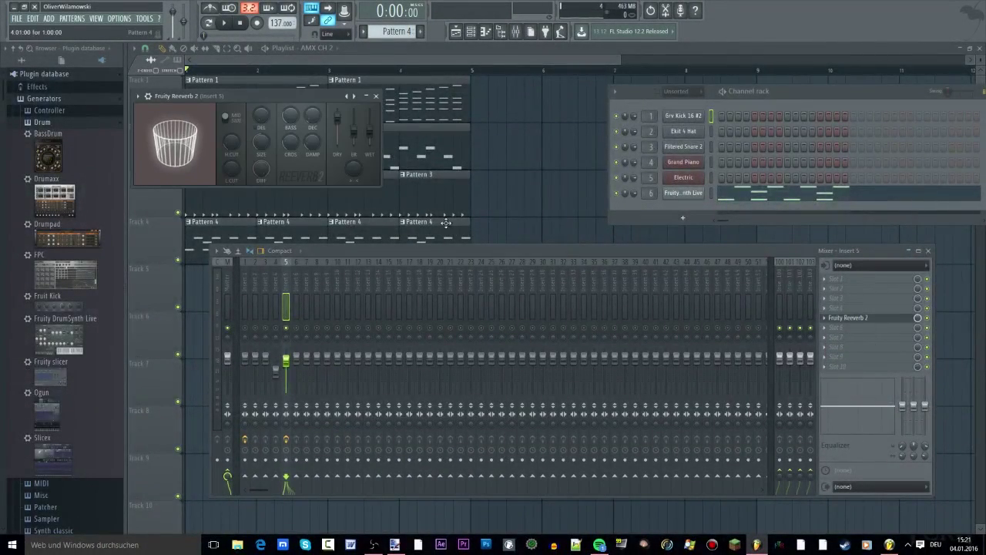
key(space)
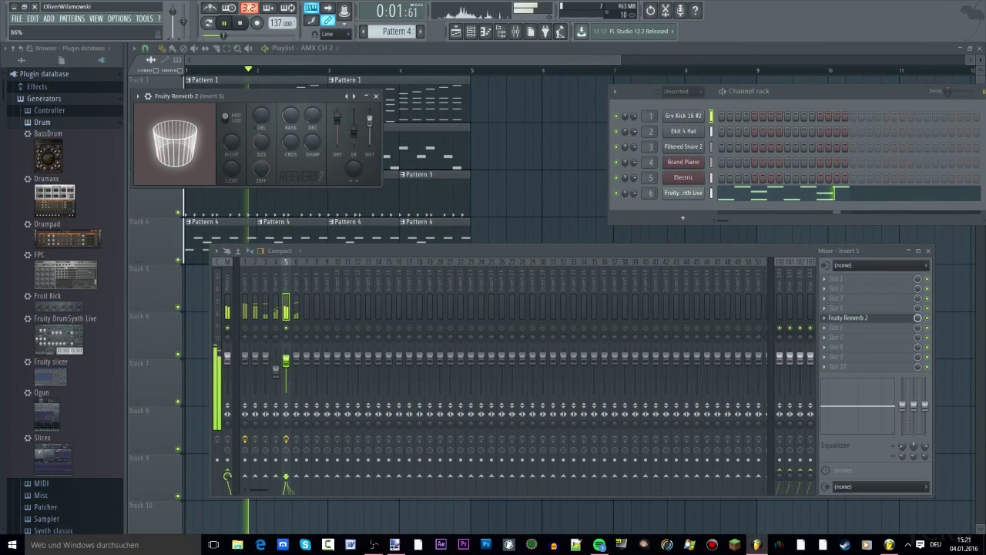
drag(260, 143, 261, 92)
key(space)
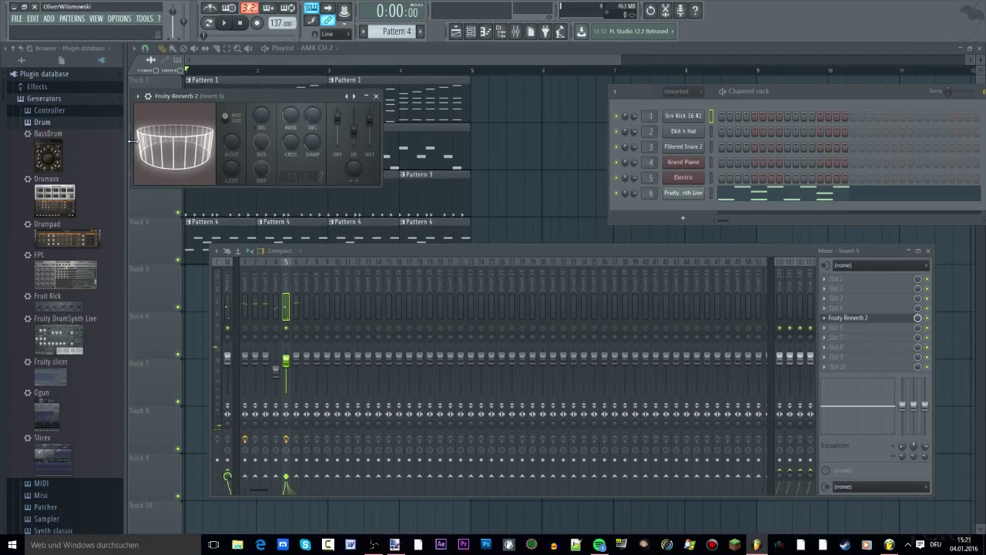
Move insert 5's Fruity Reeverb 2 window next to the channel rack and set its decay to 4.6 sec during playback
drag(132, 141, 200, 141)
drag(294, 103, 556, 128)
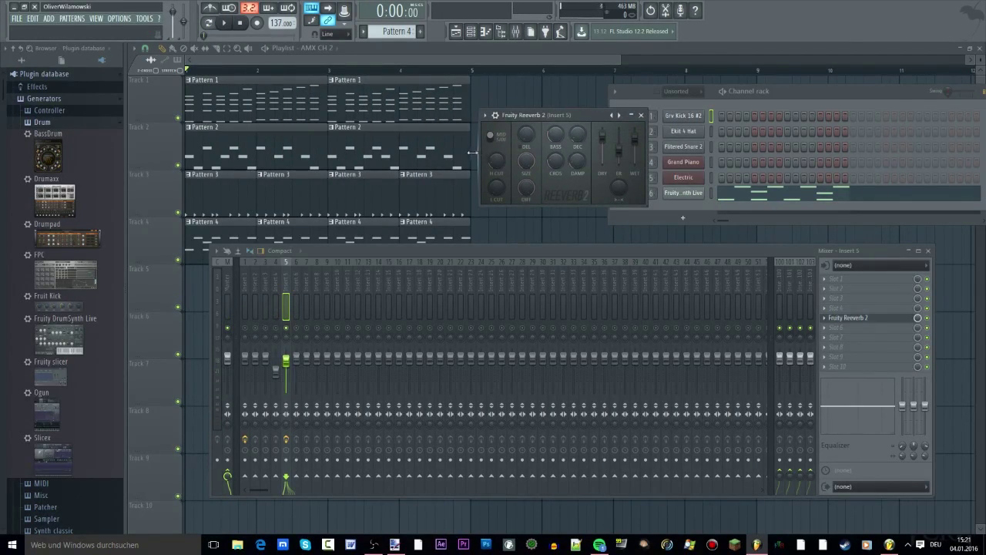
drag(445, 155, 436, 155)
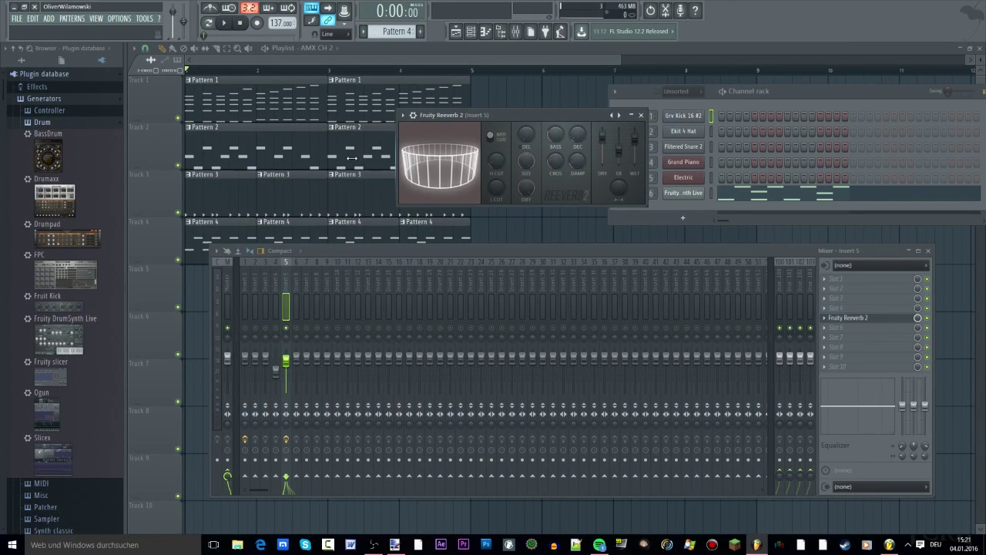
drag(513, 112, 480, 113)
key(space)
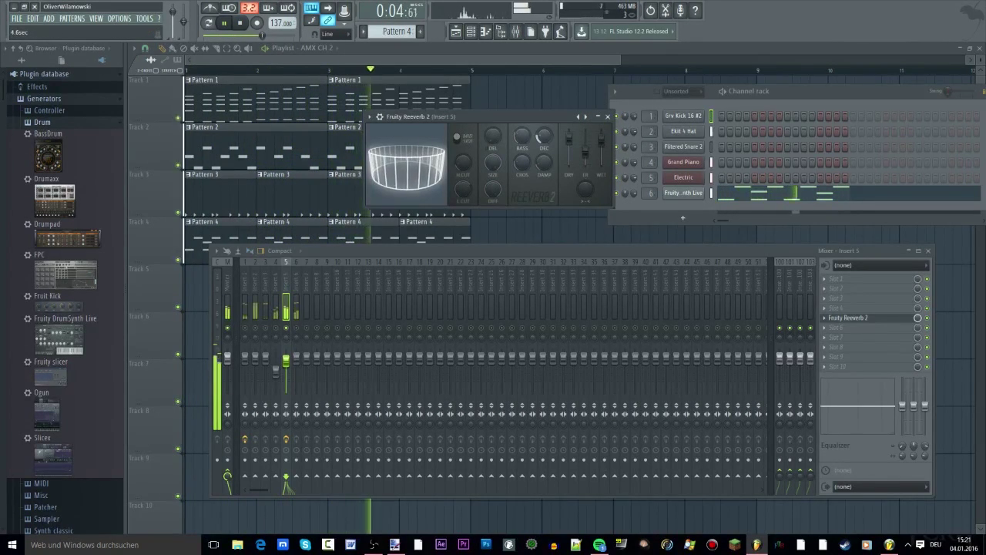
key(space)
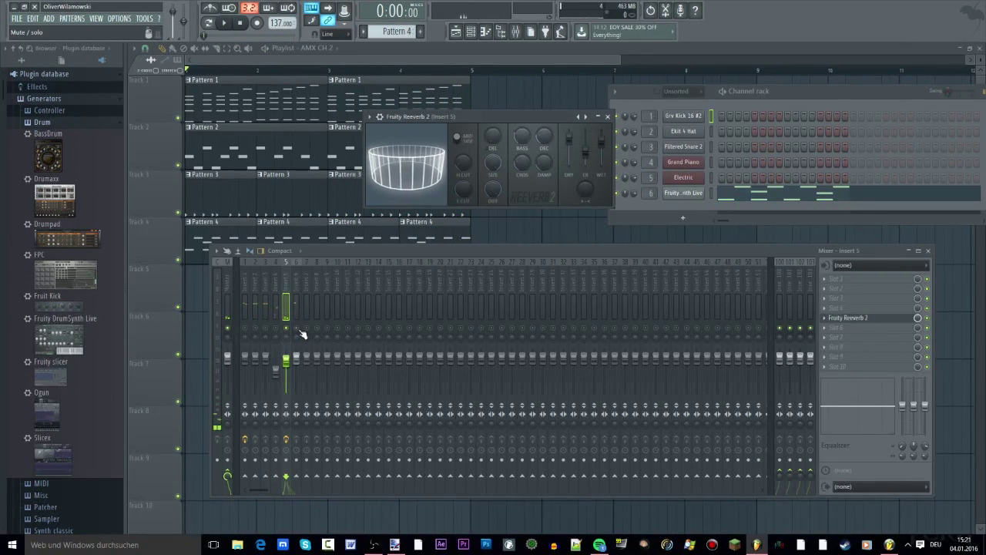
Unmute all mixer tracks and set insert 4's volume to 64% (-8.7 dB) while the full mix plays
click(302, 334)
key(space)
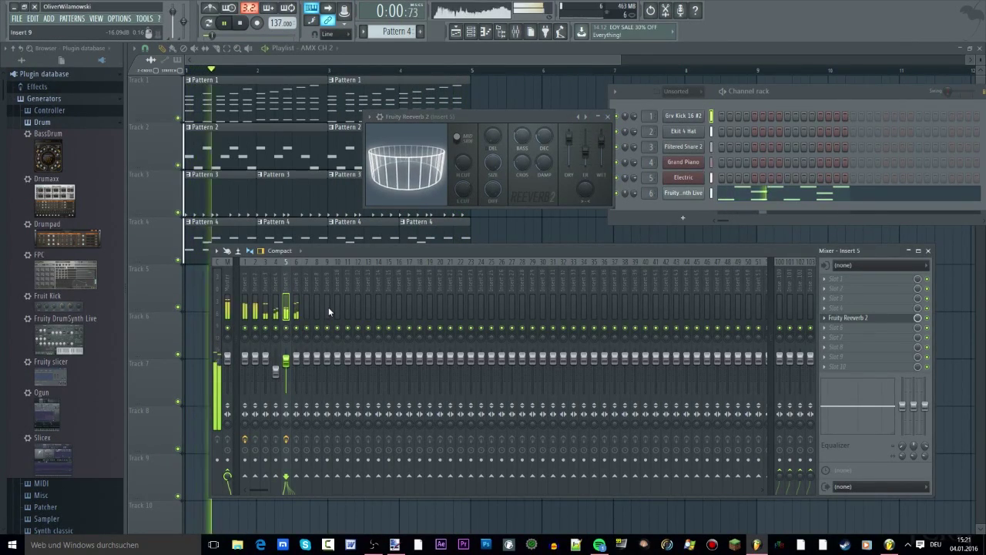
click(276, 372)
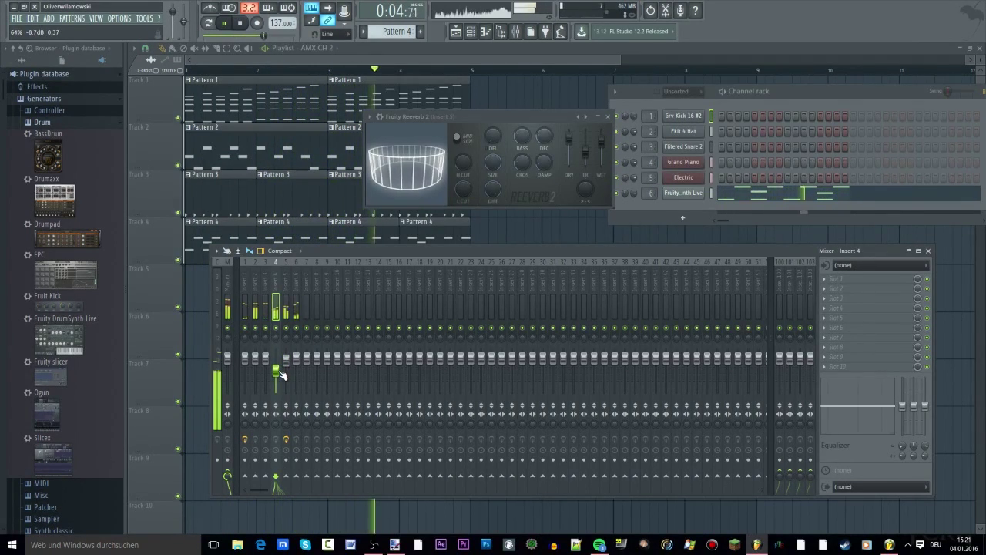
key(space)
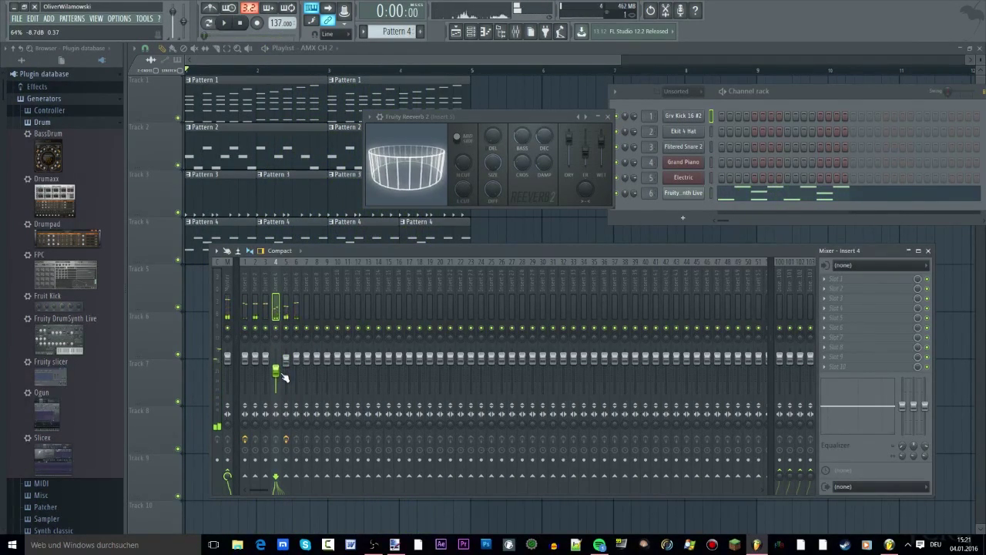
click(300, 280)
click(239, 272)
click(264, 278)
click(290, 291)
click(242, 289)
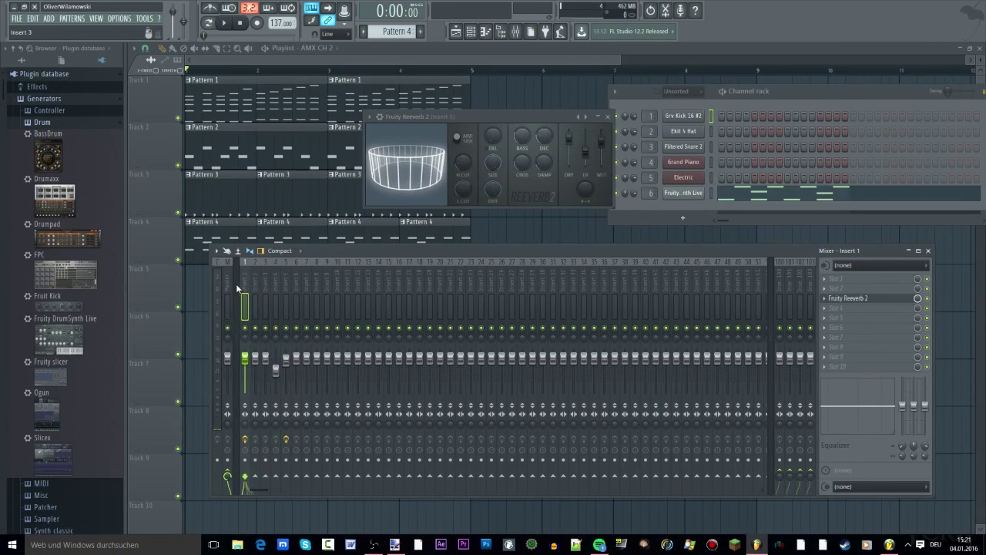
right_click(244, 268)
click(264, 274)
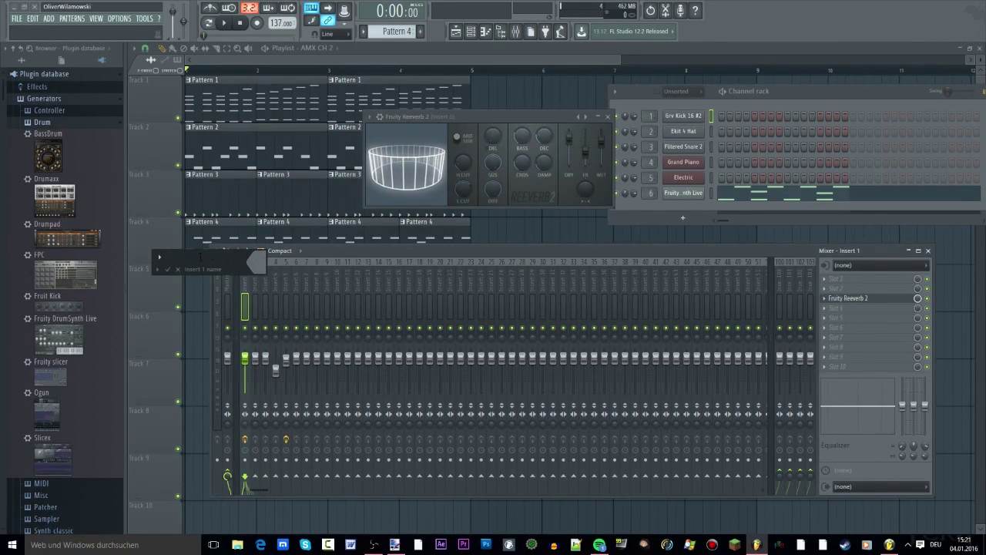
key(Escape)
Start renaming mixer insert 1 and choose a pink colour for it
right_click(253, 274)
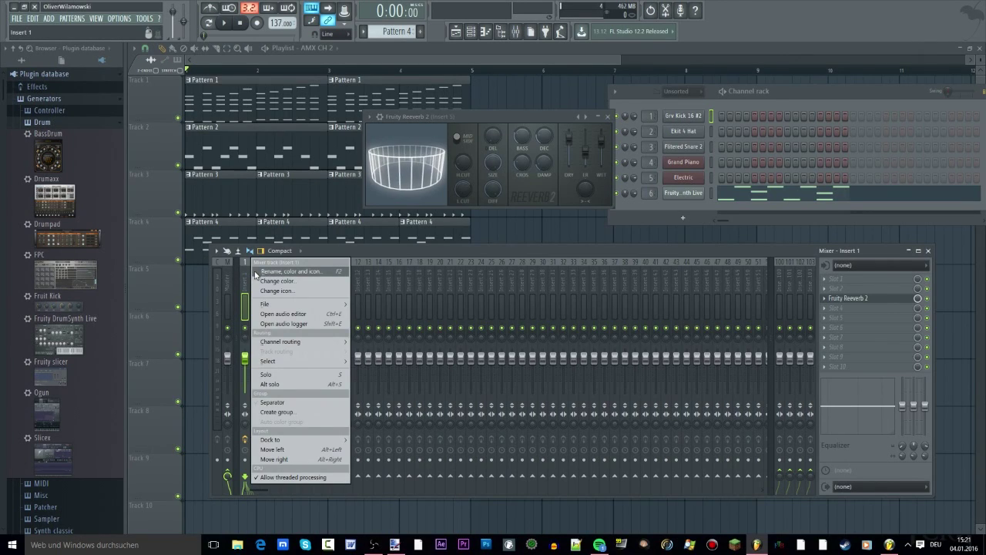
click(262, 271)
click(251, 264)
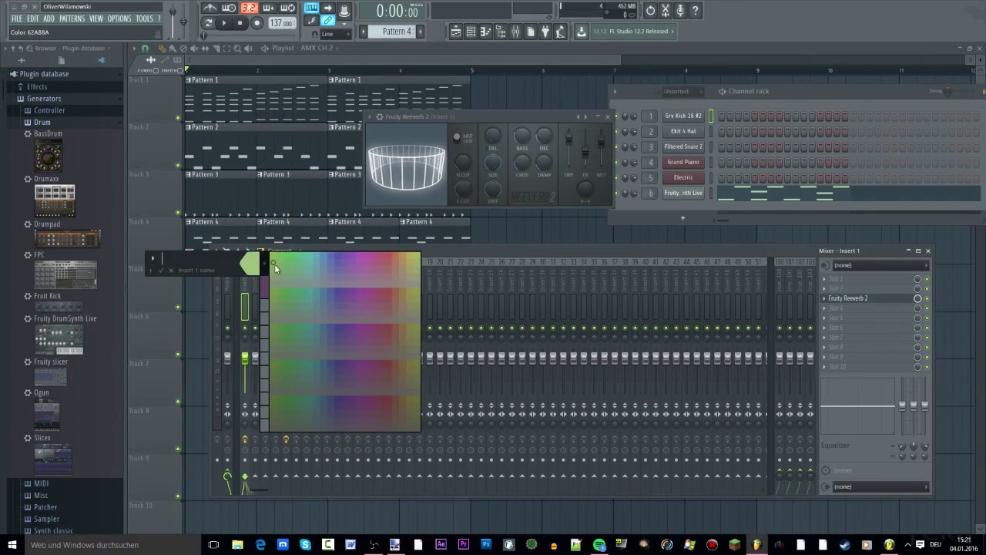
click(379, 255)
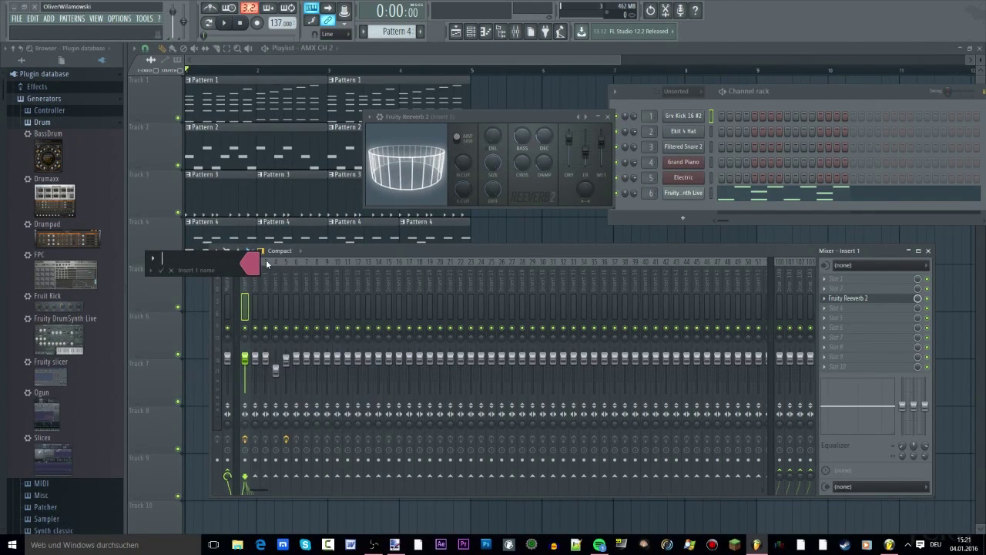
Give mixer insert 1 the musical note icon and name it Kick
click(151, 271)
click(153, 259)
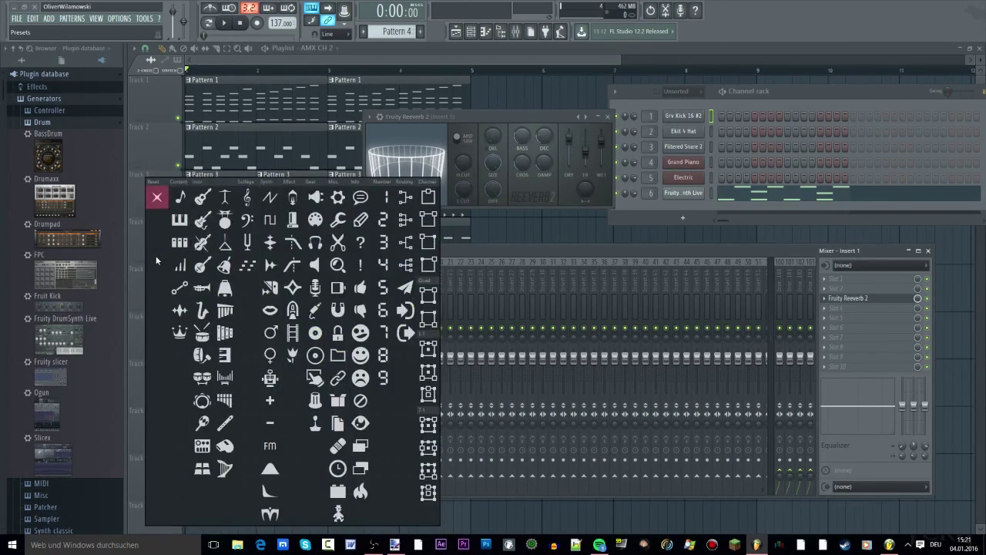
click(152, 256)
click(152, 257)
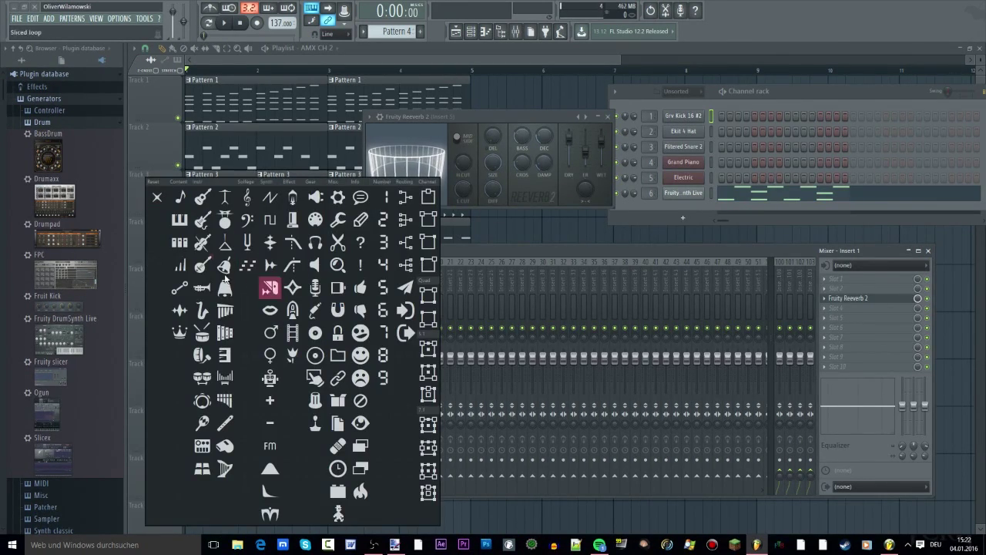
click(174, 217)
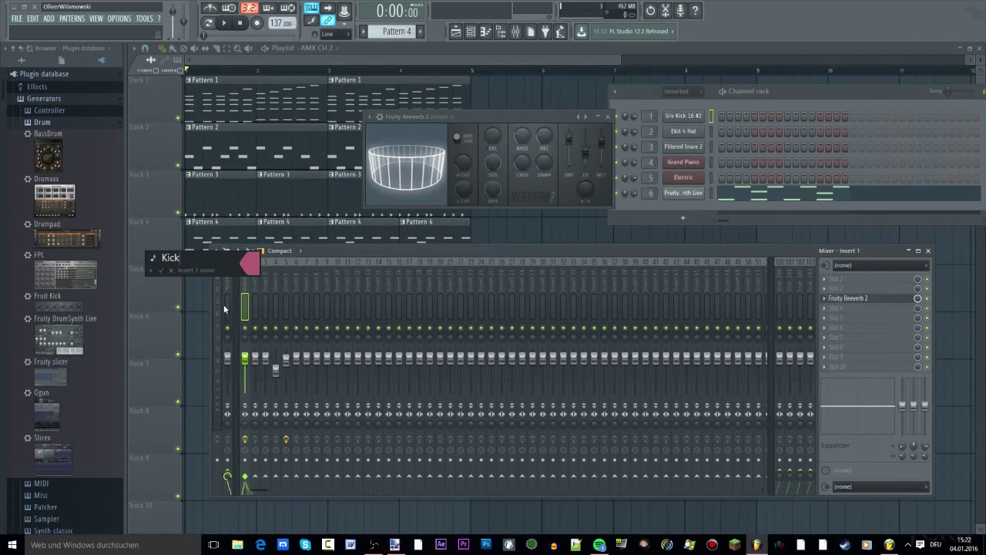
key(Return)
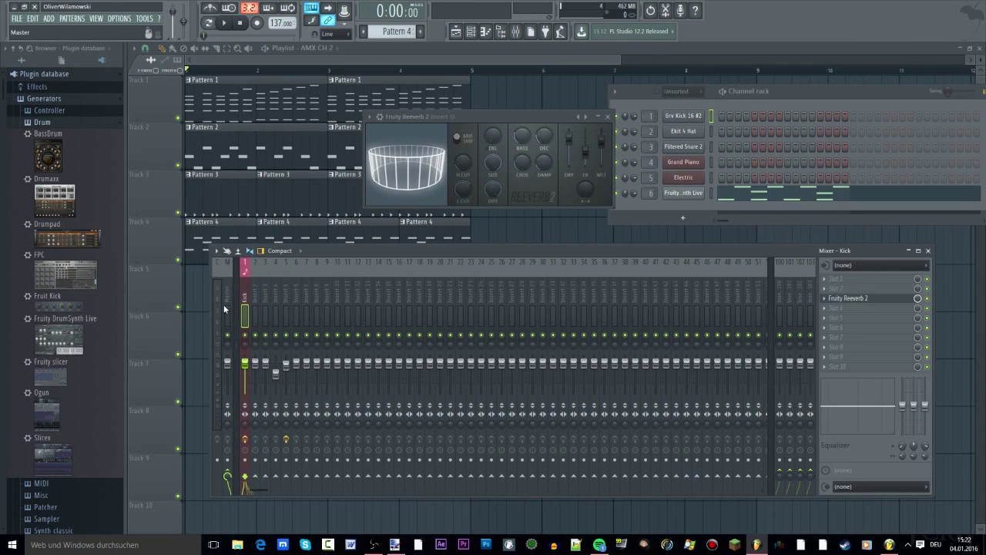
Select mixer tracks 1 to 11 together, try moving their volume faders as a group and reduce the selection to the Kick track
click(252, 279)
click(269, 278)
click(245, 276)
click(254, 277)
click(243, 272)
drag(243, 273, 346, 273)
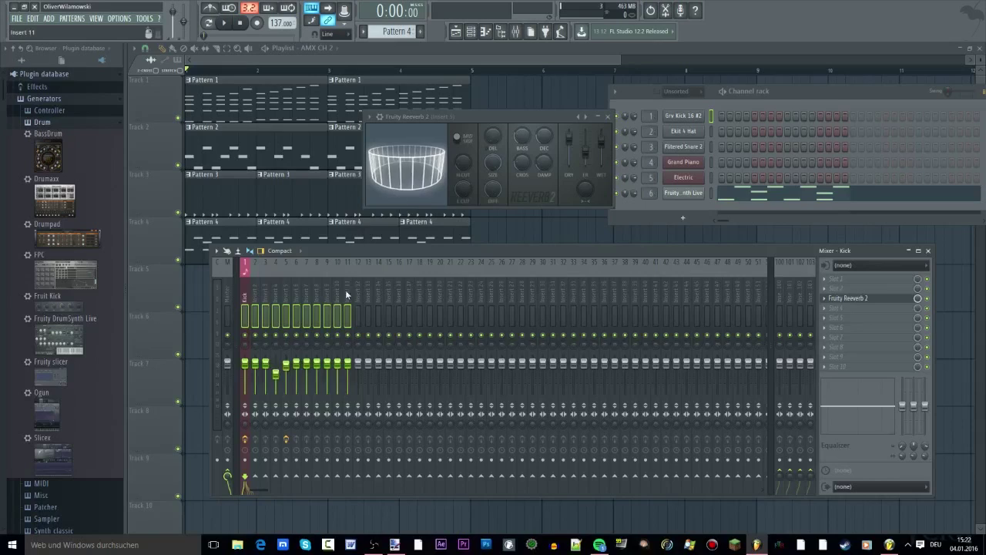
mouse_move(348, 366)
mouse_down()
mouse_move(348, 378)
mouse_move(349, 363)
mouse_up()
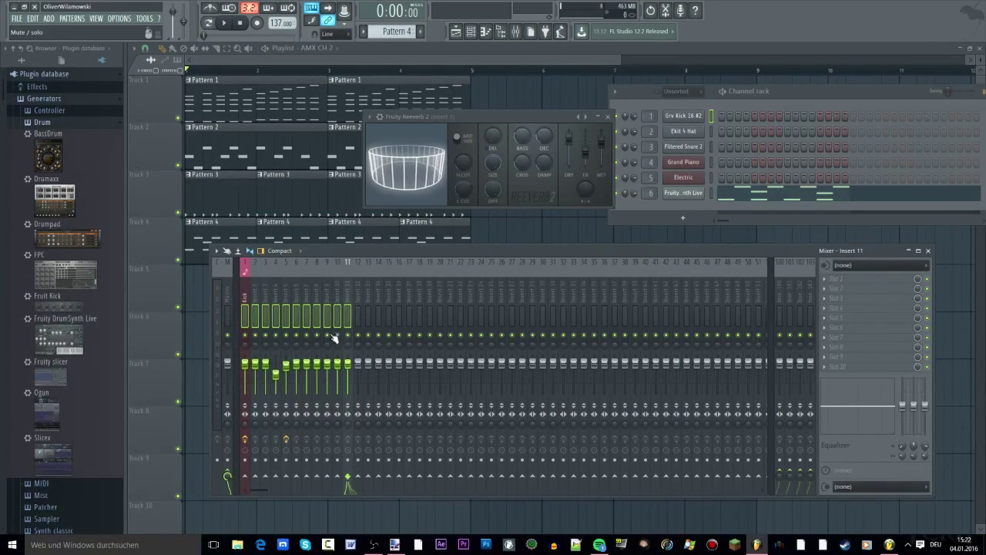
click(336, 315)
drag(342, 325, 178, 286)
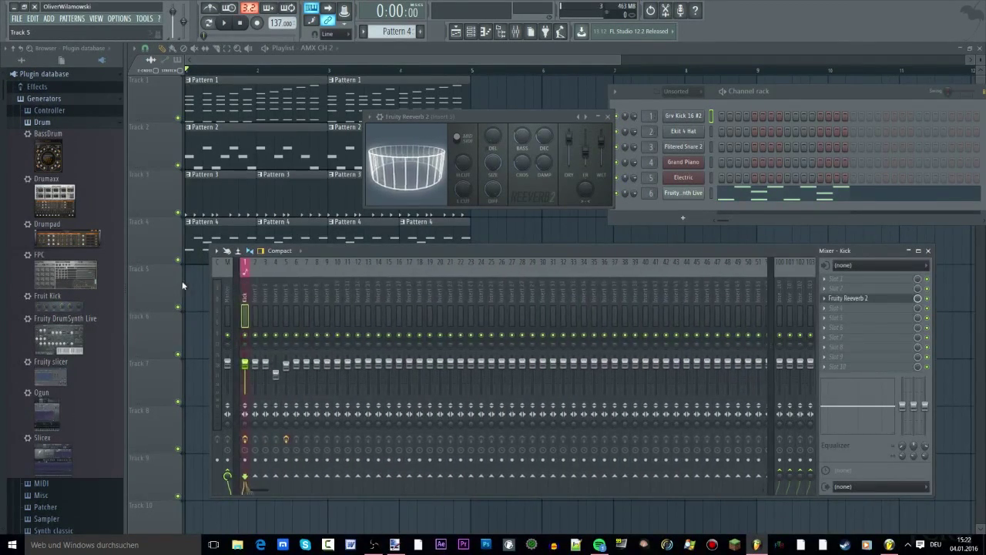
click(255, 286)
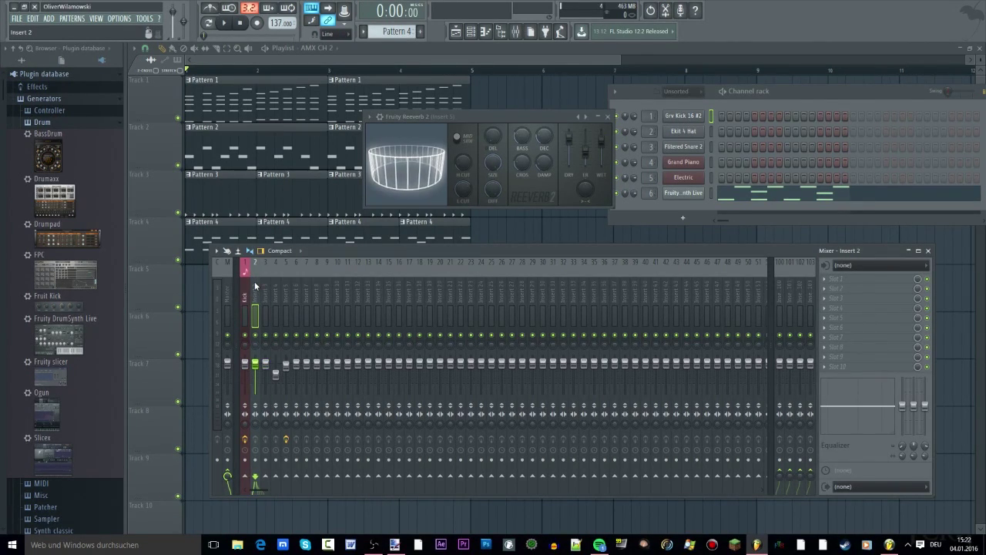
click(273, 295)
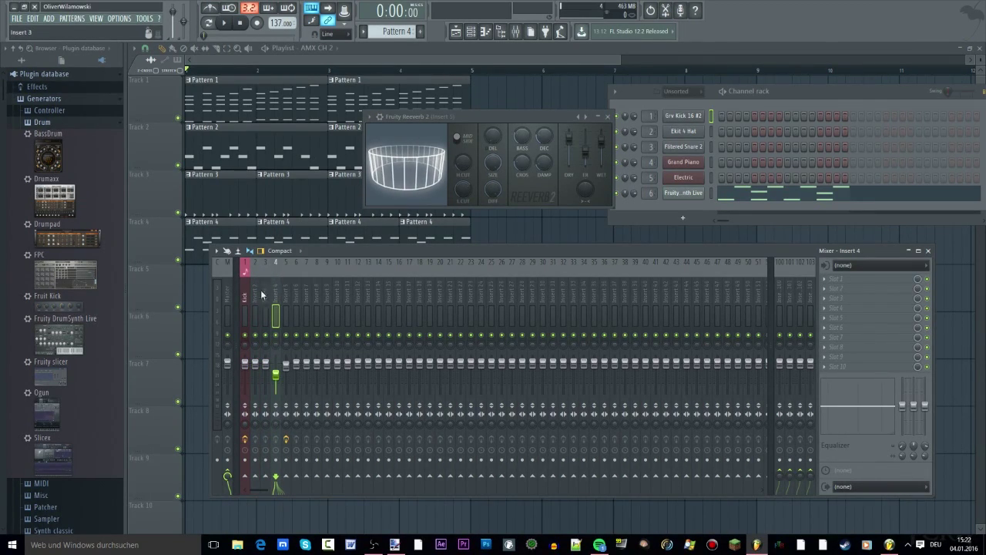
click(218, 274)
drag(244, 270, 275, 289)
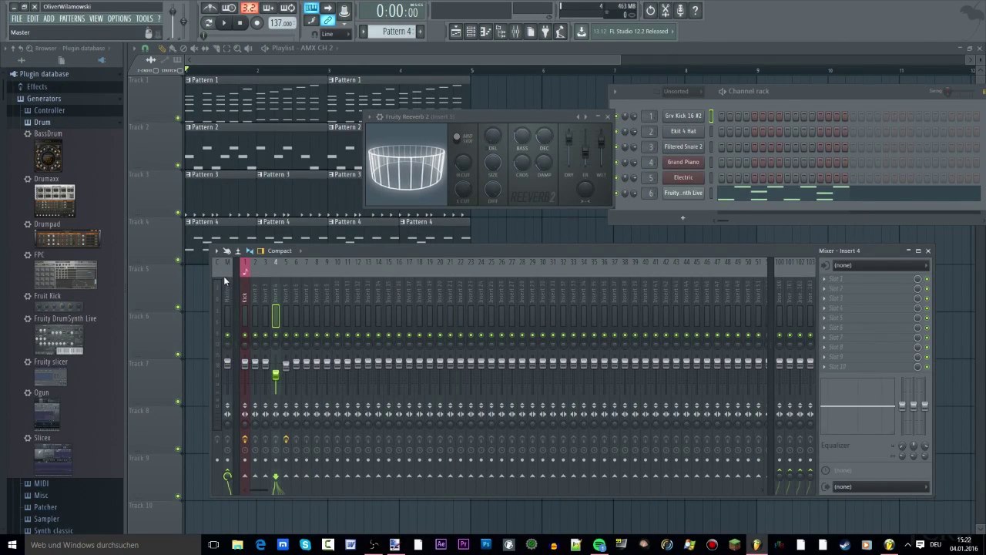
Select the Master track, pull its volume down to -INF dB during playback and restore the fader
click(227, 300)
key(space)
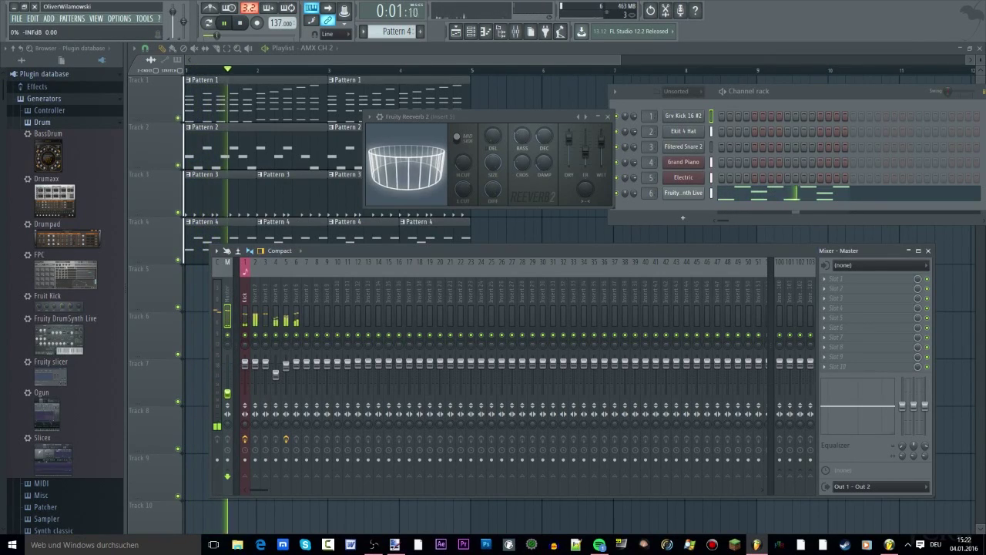
key(space)
Reposition the channel rack, open the Grand Piano channel's instrument and show all folders in the browser
drag(829, 93, 761, 87)
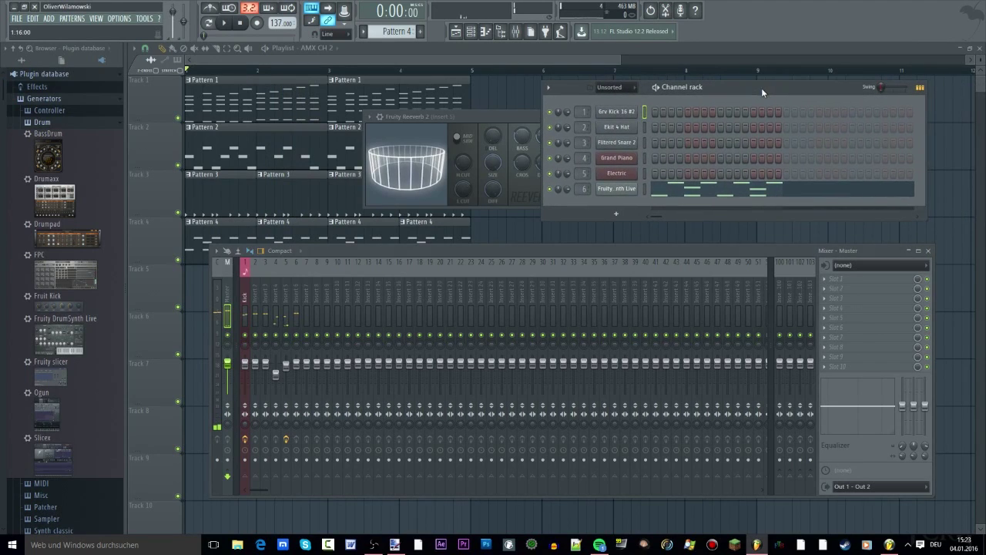
click(620, 159)
click(31, 74)
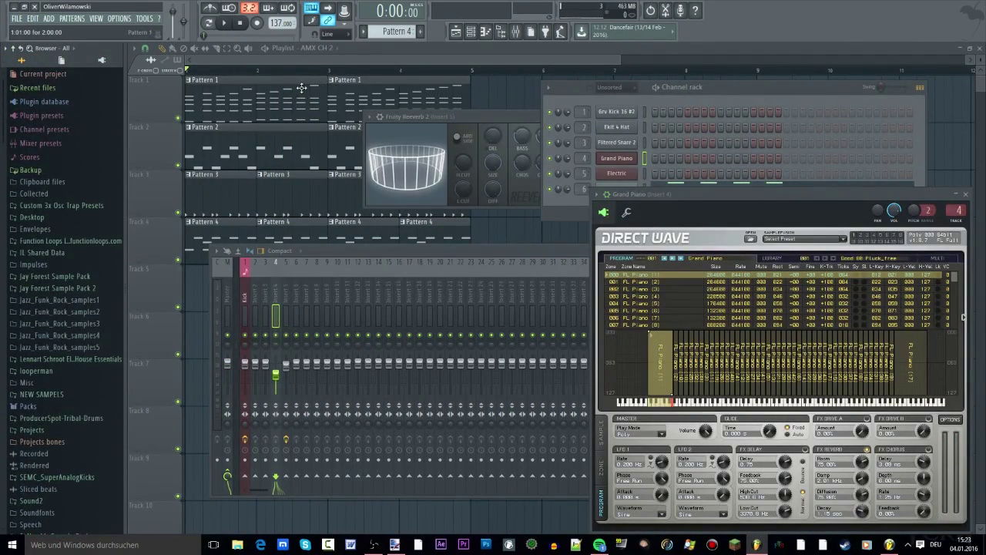
Select all pattern clips in bars 1 to 4 of the playlist and duplicate them into bars 5 to 8
ctrl+click(297, 112)
scroll(292, 146, down, 4)
scroll(274, 168, down, 2)
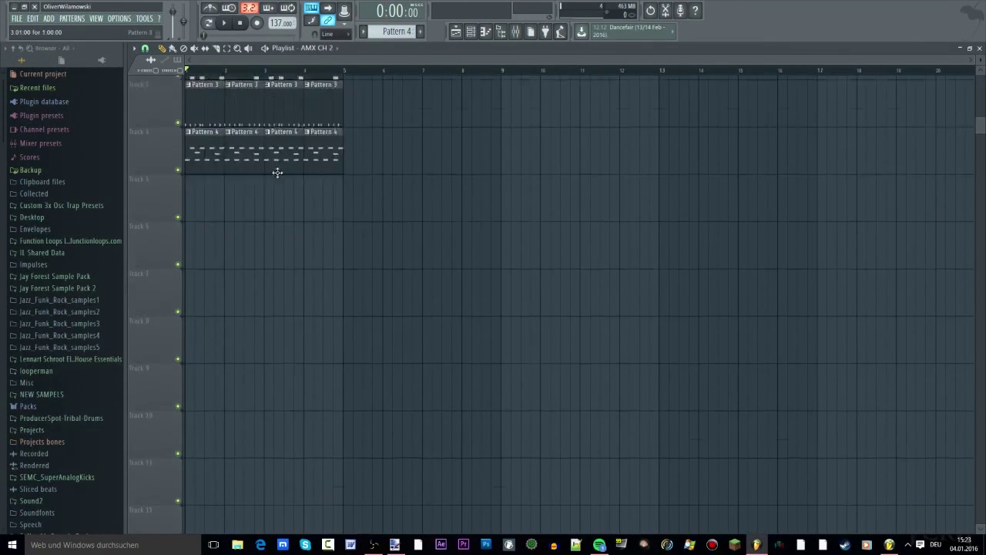
scroll(302, 230, up, 2)
drag(435, 76, 369, 242)
click(379, 302)
scroll(346, 280, down, 1)
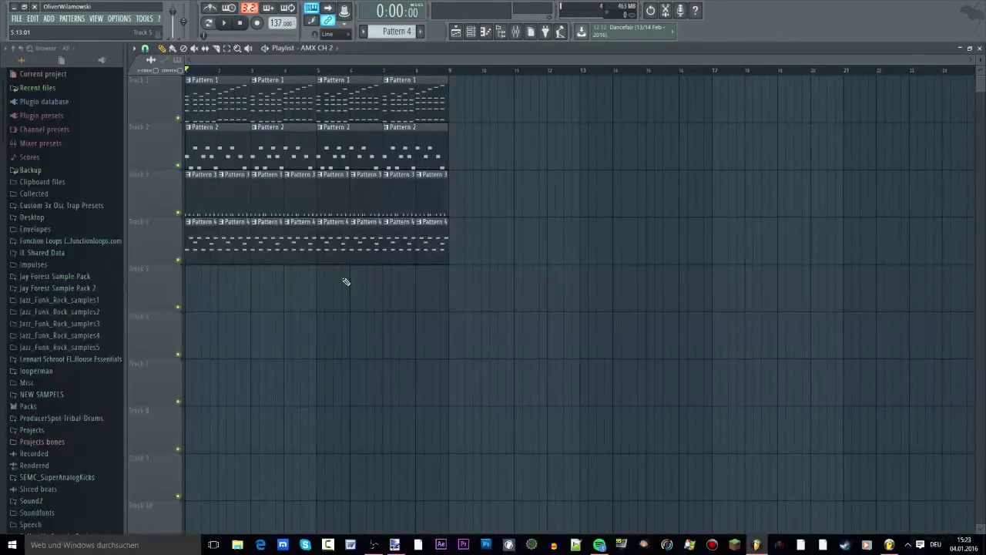
scroll(356, 290, down, 1)
scroll(362, 290, up, 1)
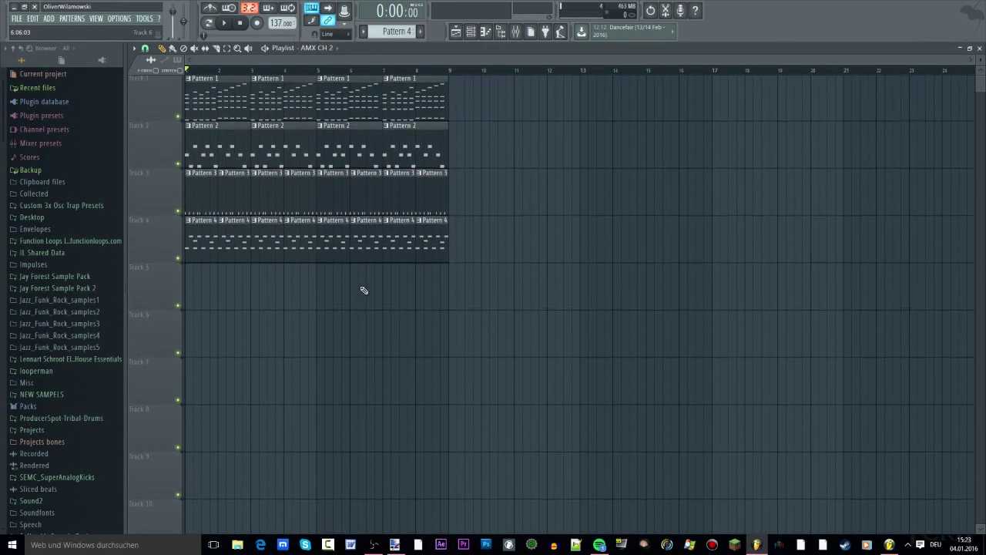
Duplicate the clips of bars 1 to 8 into bars 9 to 16 and move the playhead near the arrangement's end
drag(521, 91, 466, 232)
scroll(466, 232, down, 2)
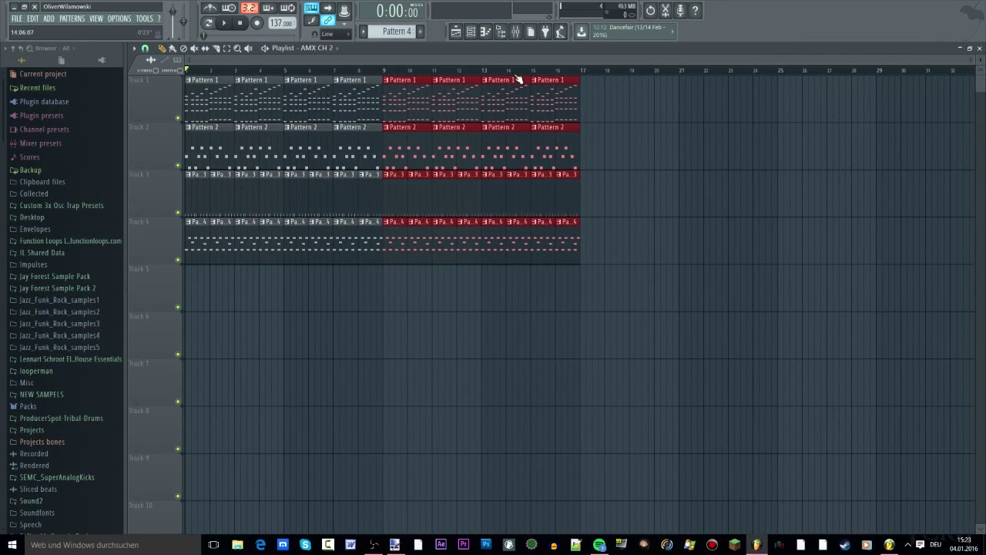
drag(513, 74, 578, 73)
ctrl+click(608, 115)
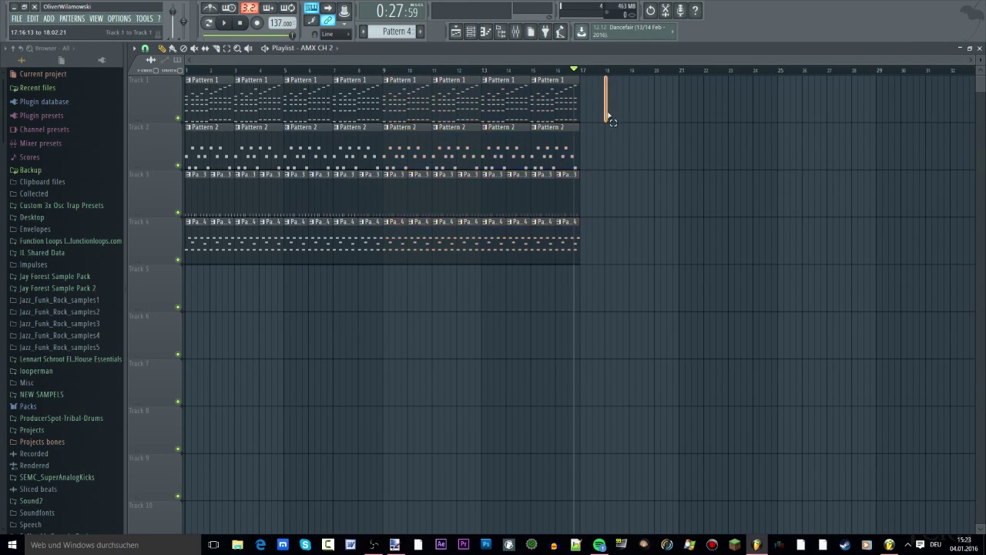
Stop playback and return the playhead to the start of the arrangement
click(240, 24)
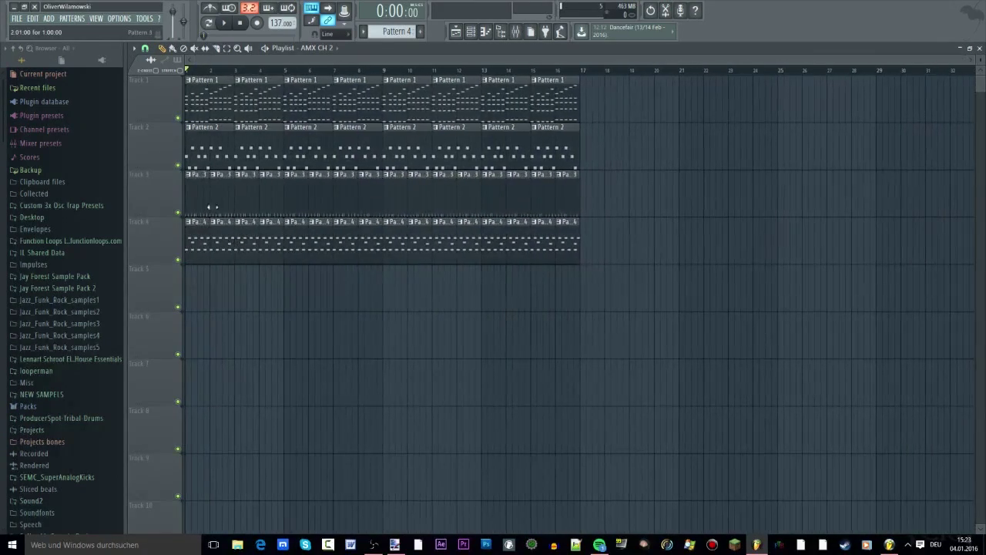
scroll(184, 212, up, 5)
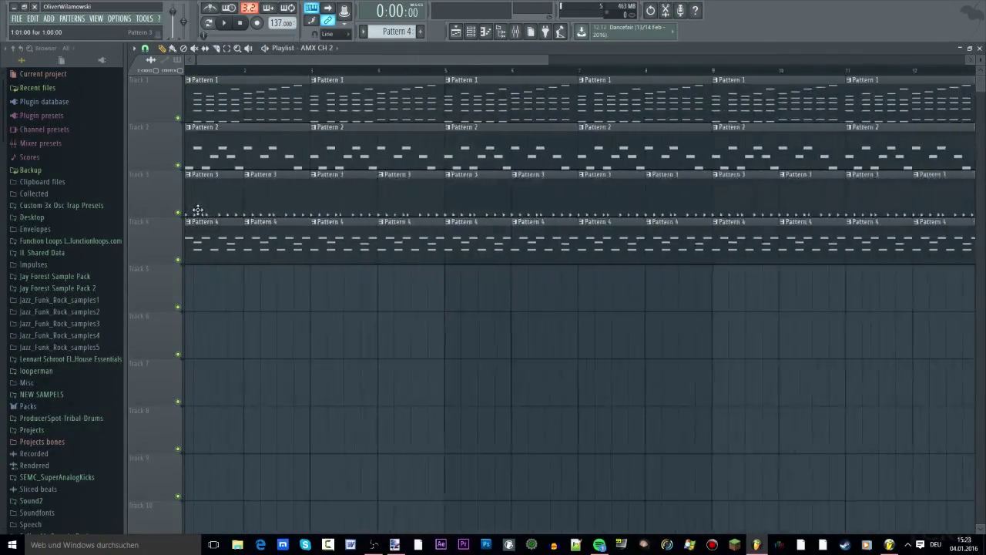
scroll(419, 209, down, 6)
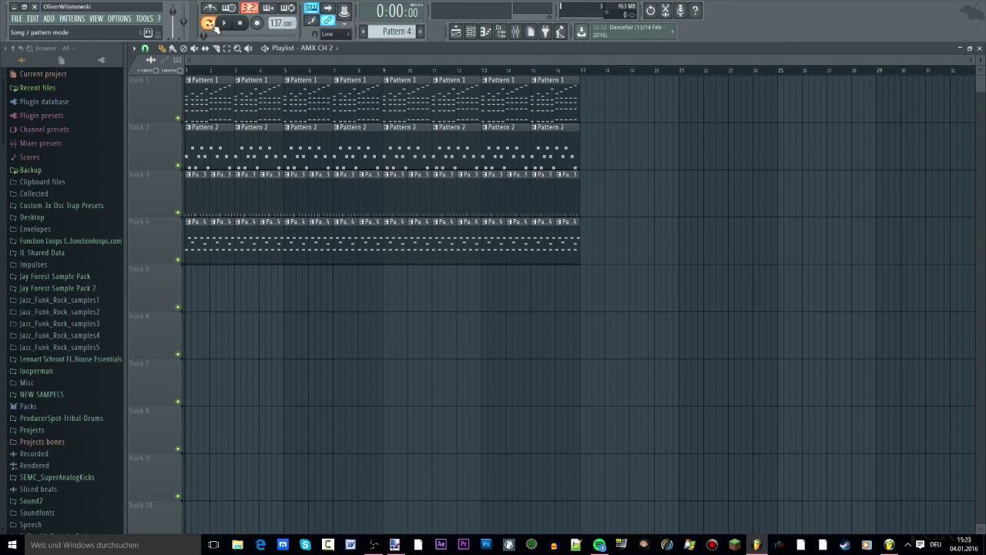
Show the channel rack, set playback to song mode and play the arrangement briefly from the start
click(470, 32)
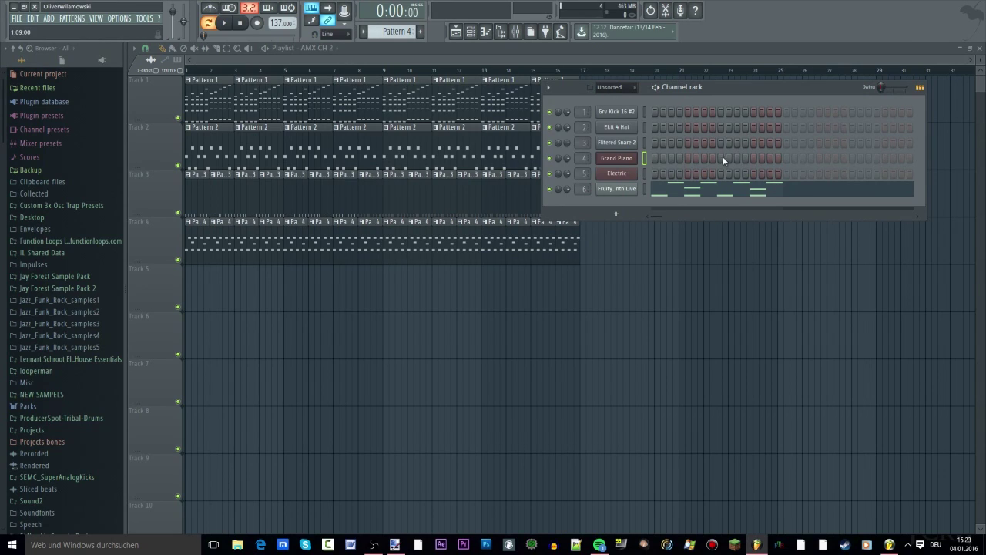
key(space)
click(208, 22)
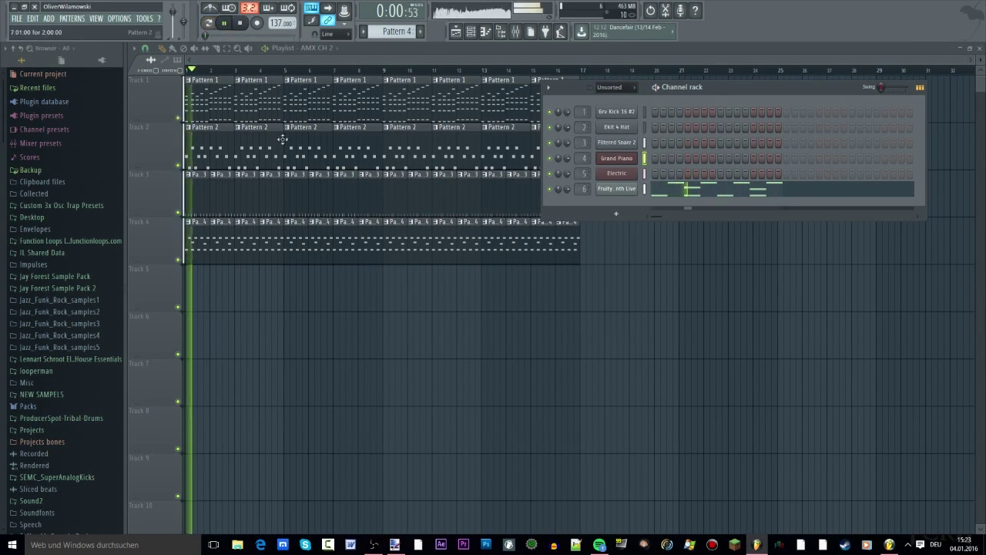
key(space)
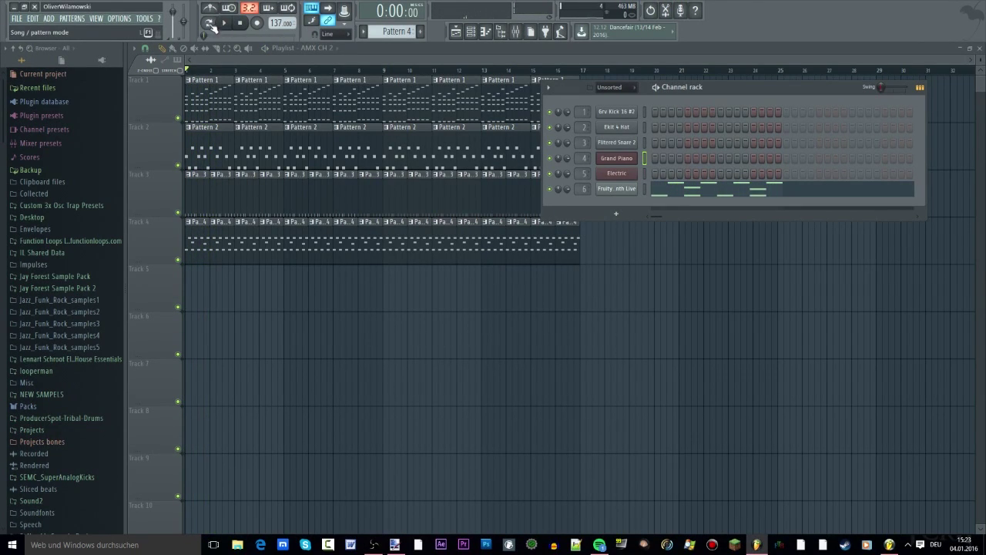
Export the song to the Desktop as an MP3 named "erster Song" and check the tail option in the render settings
click(16, 19)
mouse_move(32, 109)
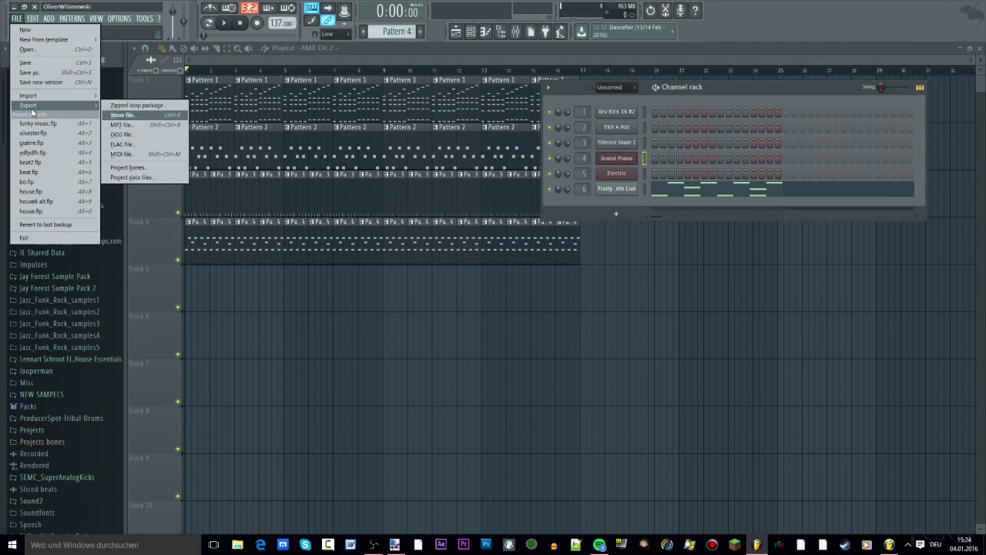
click(146, 128)
click(316, 106)
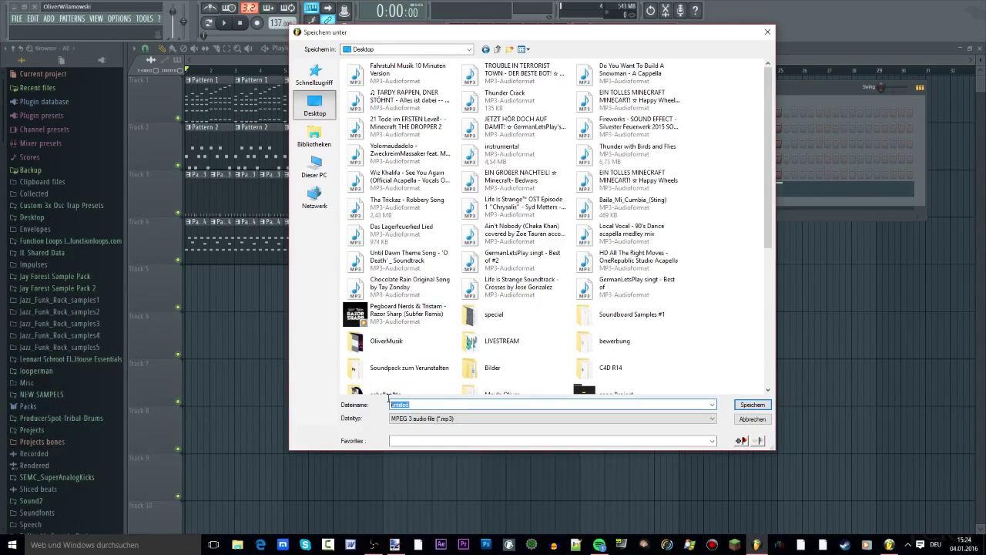
text(erster Song)
click(746, 404)
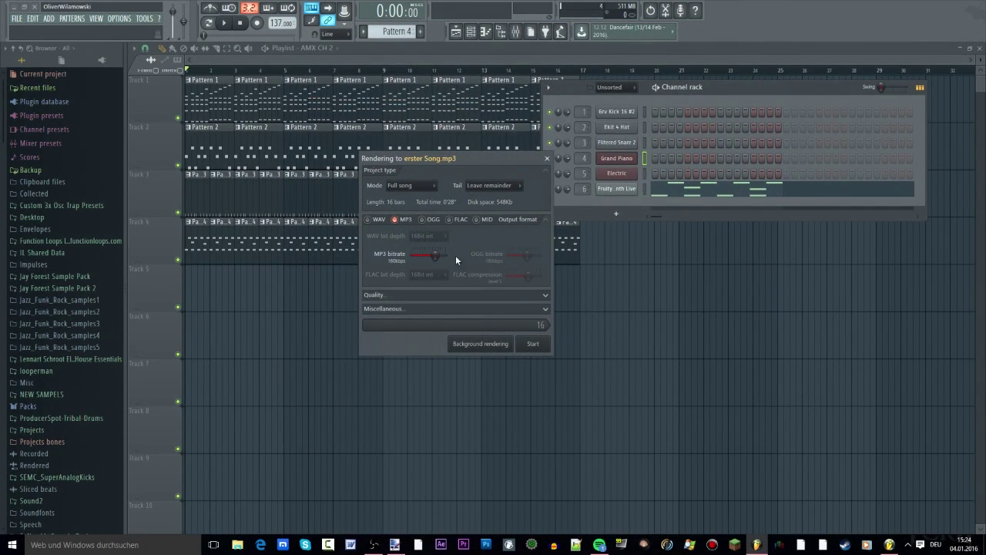
click(486, 185)
click(496, 186)
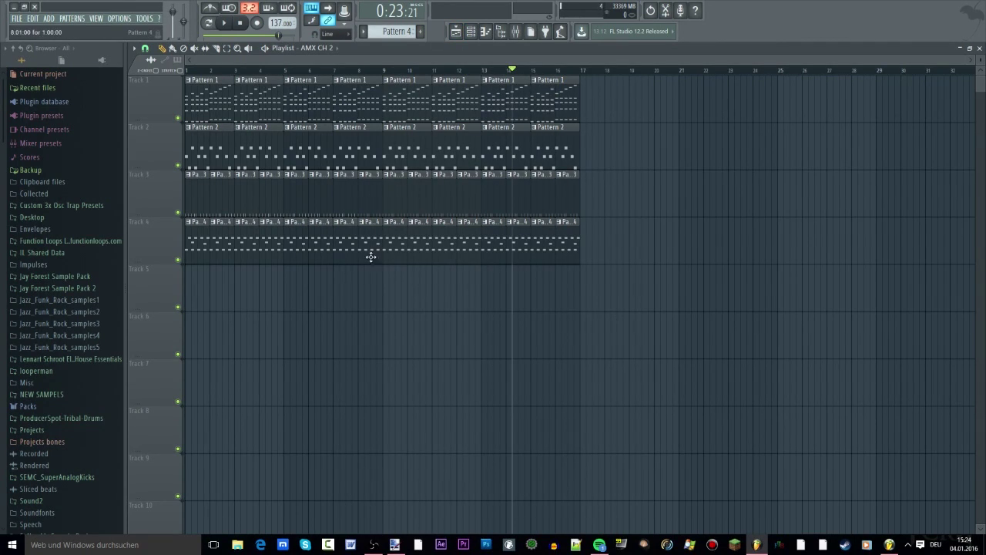
scroll(168, 286, up, 6)
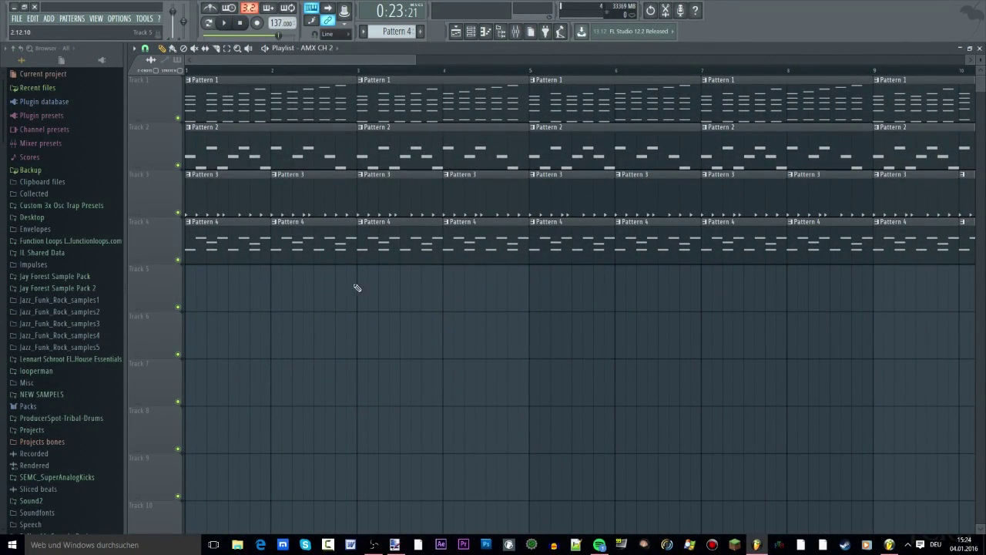
scroll(335, 310, down, 3)
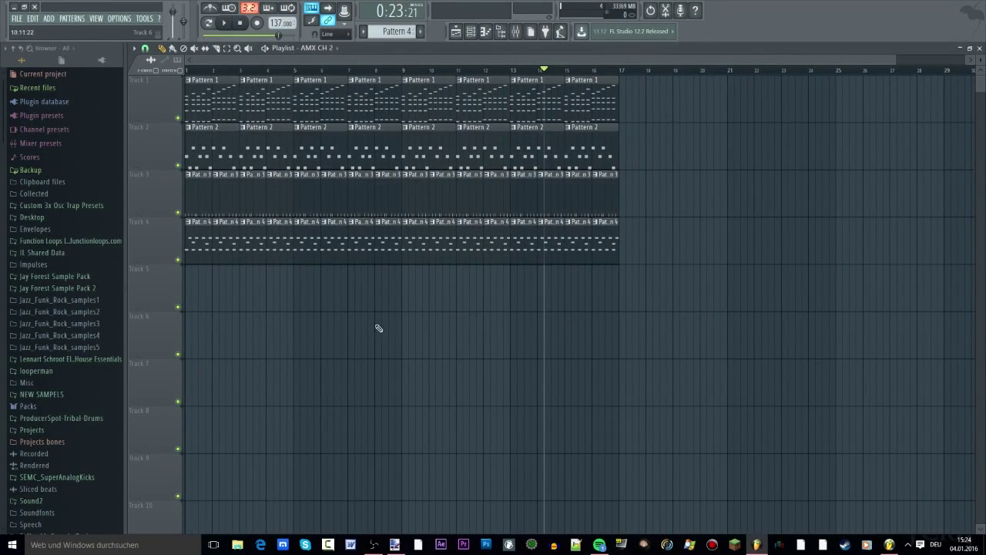
scroll(440, 222, down, 1)
scroll(240, 282, up, 2)
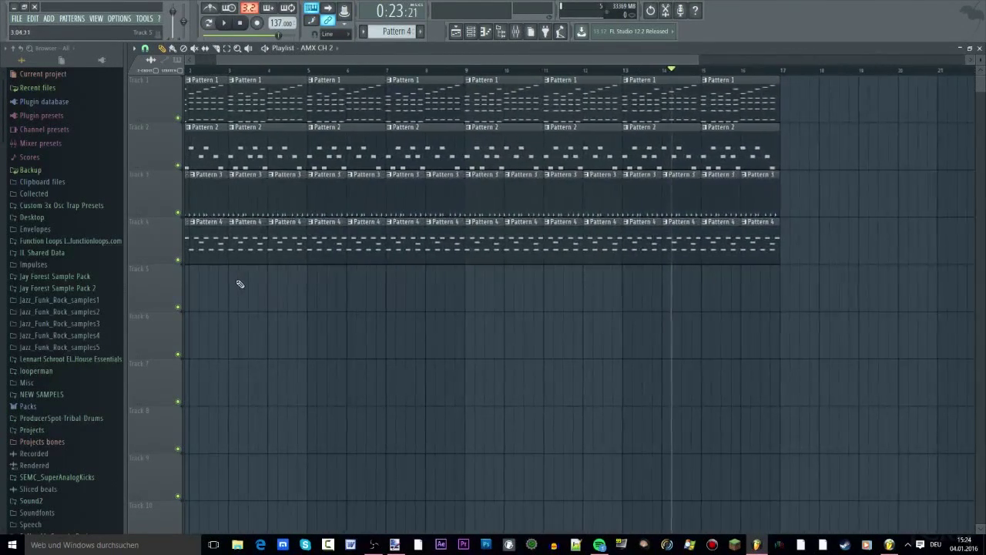
scroll(229, 276, down, 2)
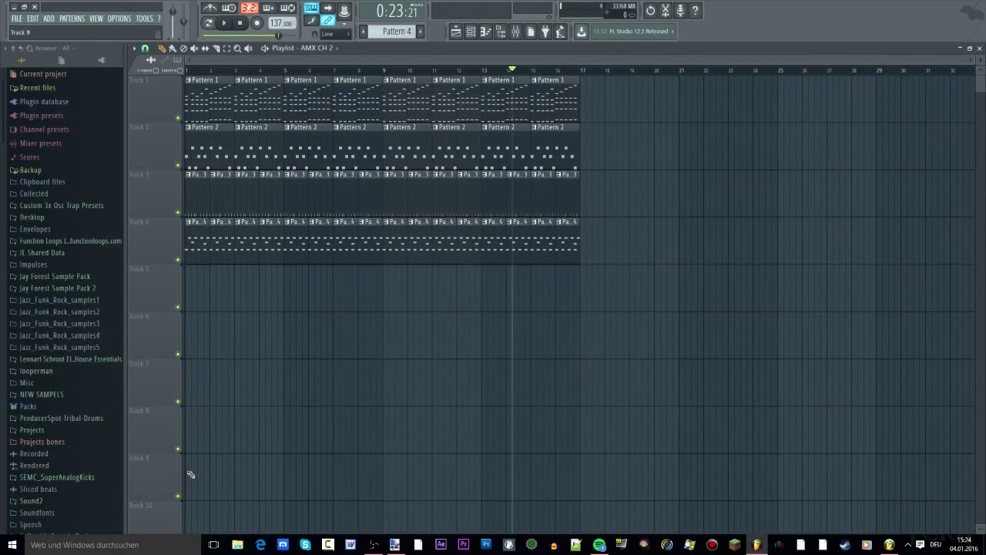
Open File Explorer, look through the Desktop folder for the exported song and close the window
click(237, 545)
drag(357, 28, 0, 70)
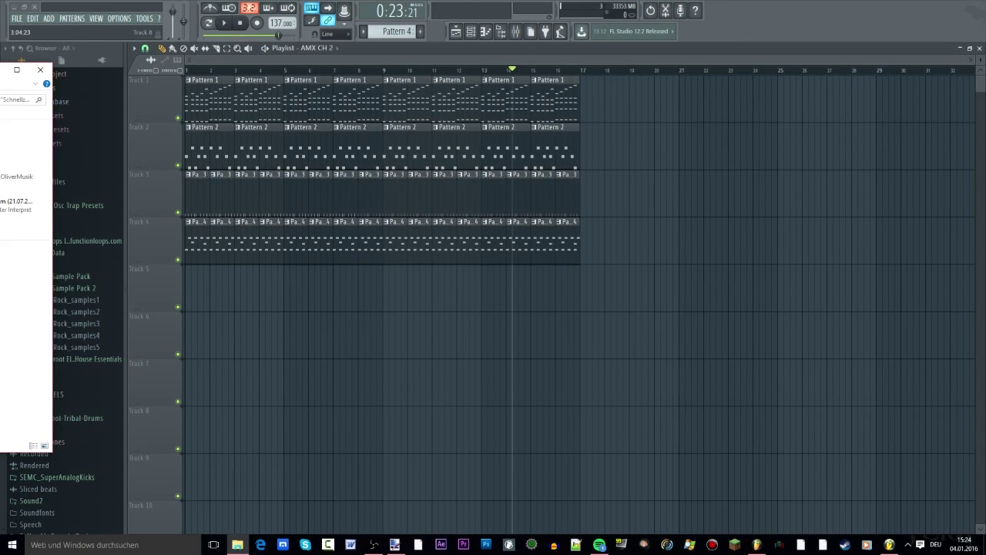
scroll(22, 269, down, 4)
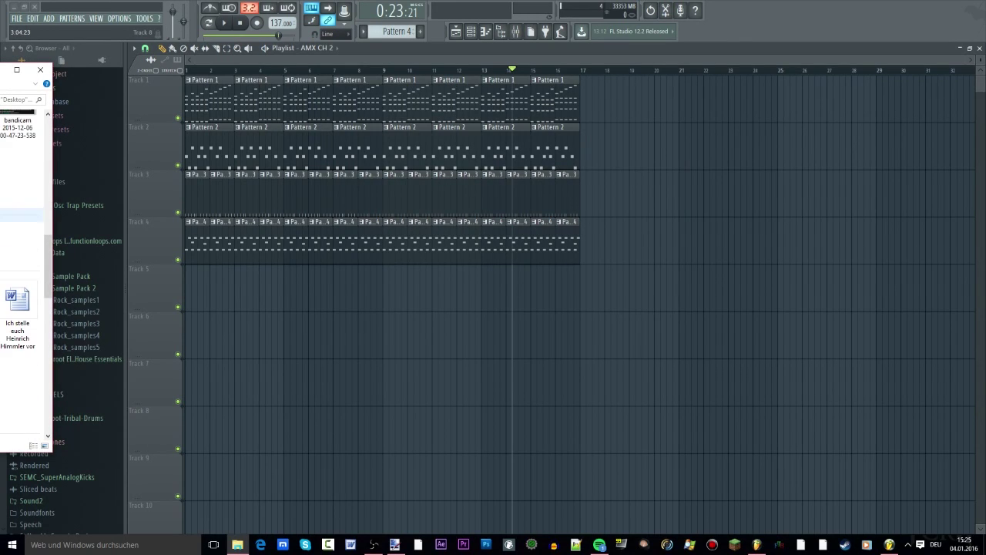
click(40, 69)
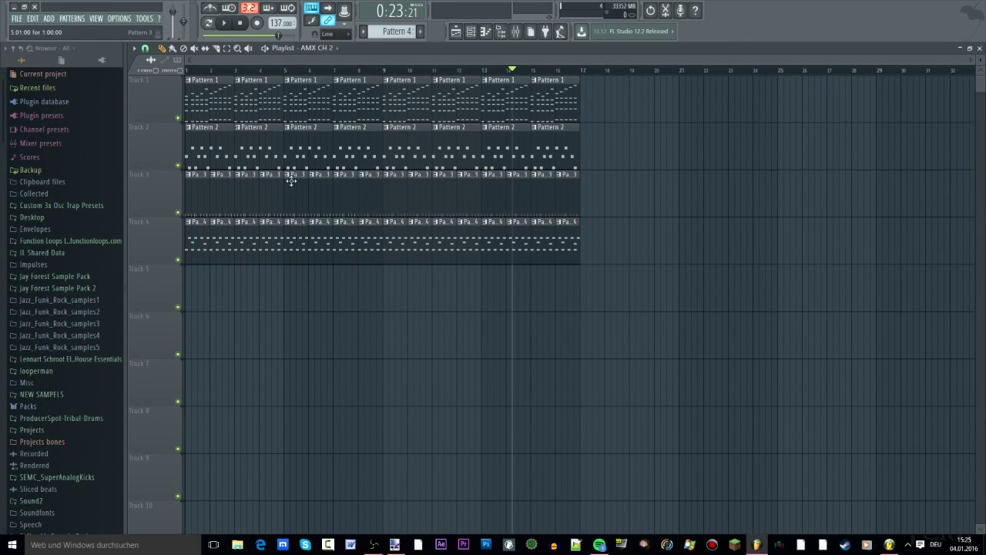
Close the playlist and the piano roll, and reposition the channel rack and the Grand Piano instrument window
scroll(378, 158, down, 4)
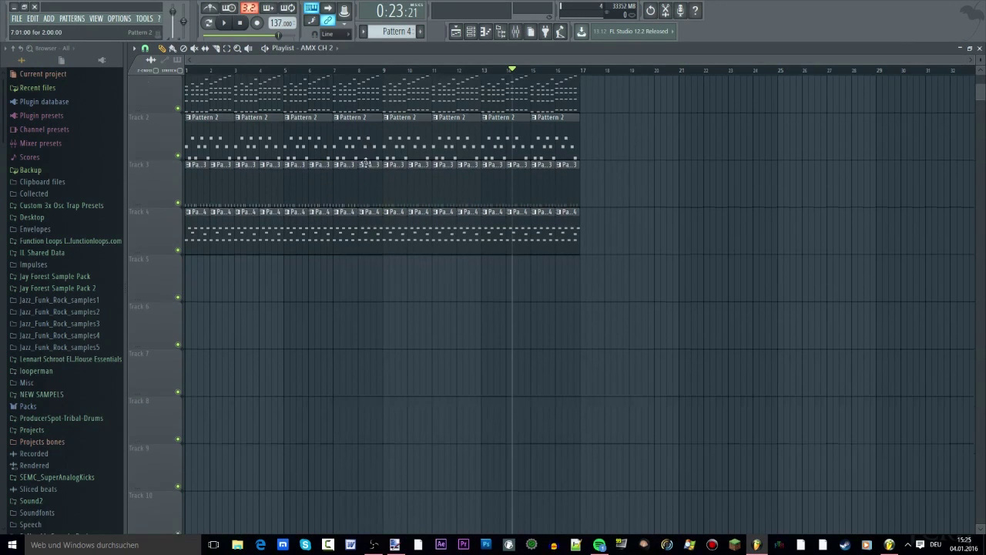
scroll(403, 176, up, 4)
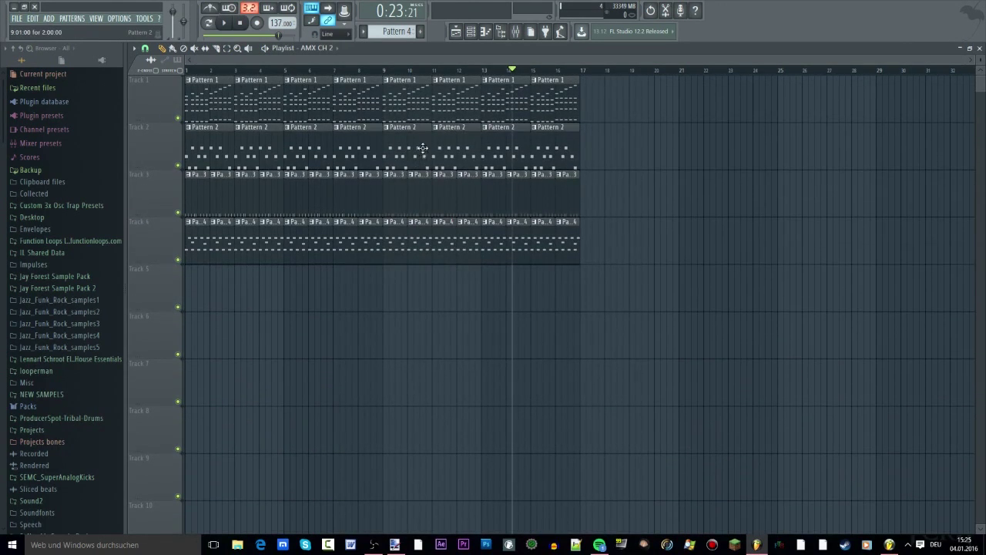
click(978, 48)
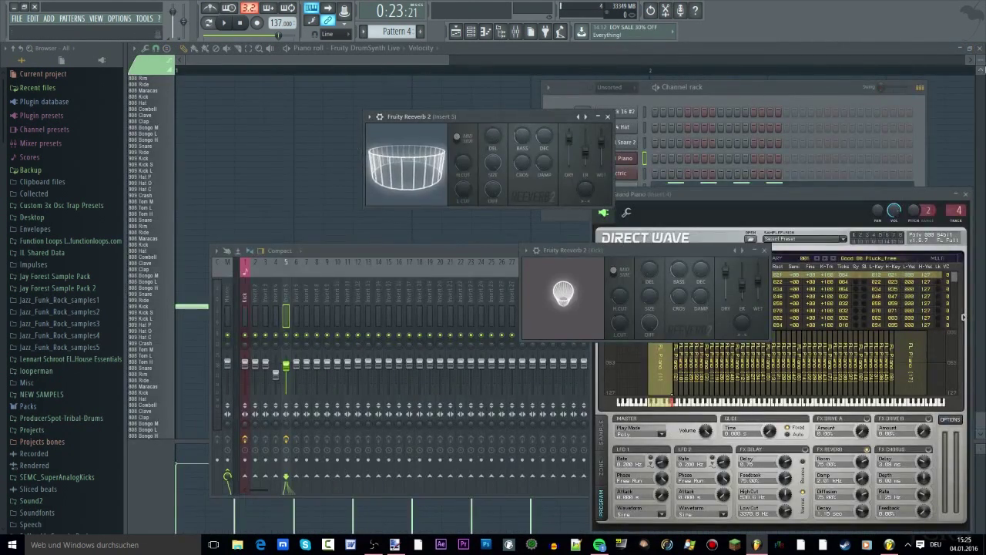
click(978, 48)
drag(729, 87, 729, 51)
drag(686, 191, 633, 194)
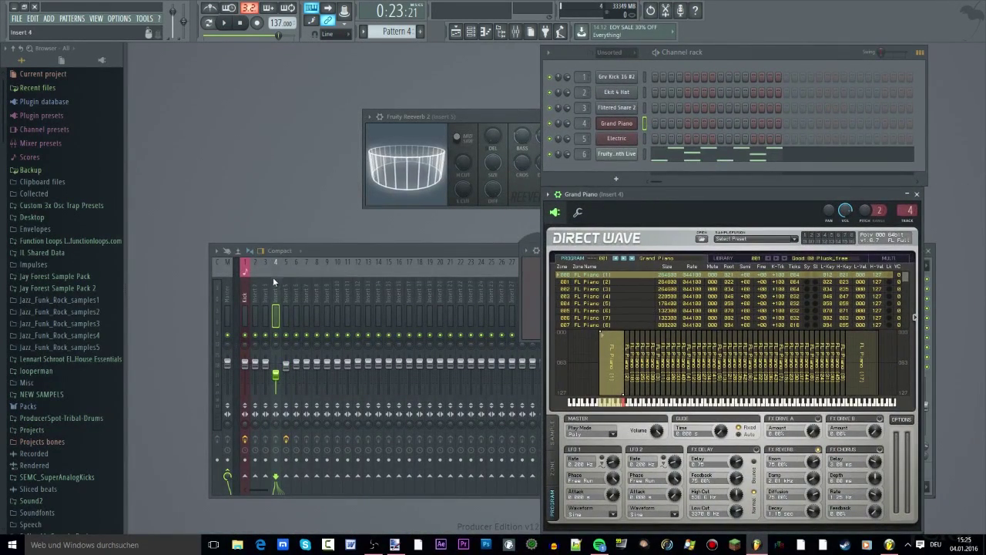
Bring the mixer to the front and examine the effect slots of insert tracks 1 to 6 one by one
click(253, 277)
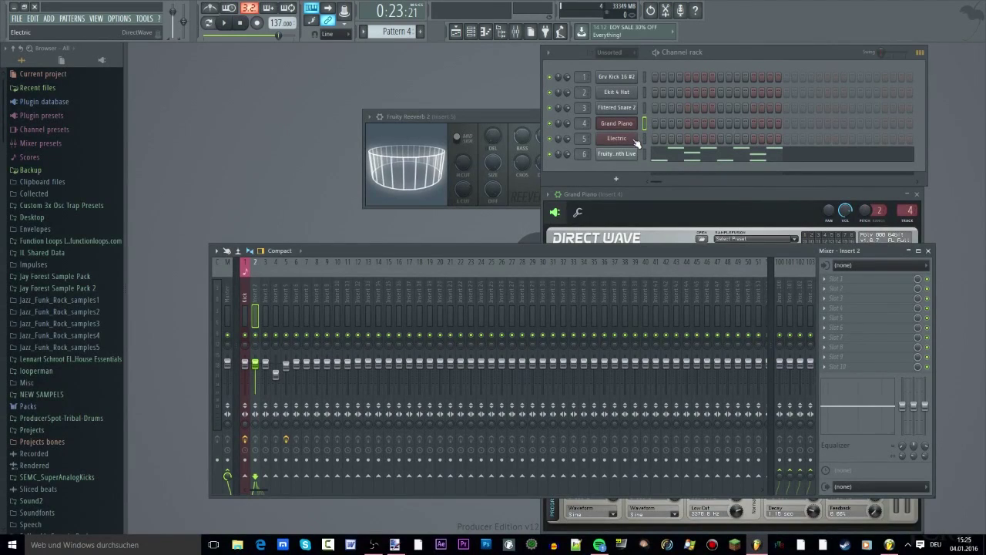
click(266, 320)
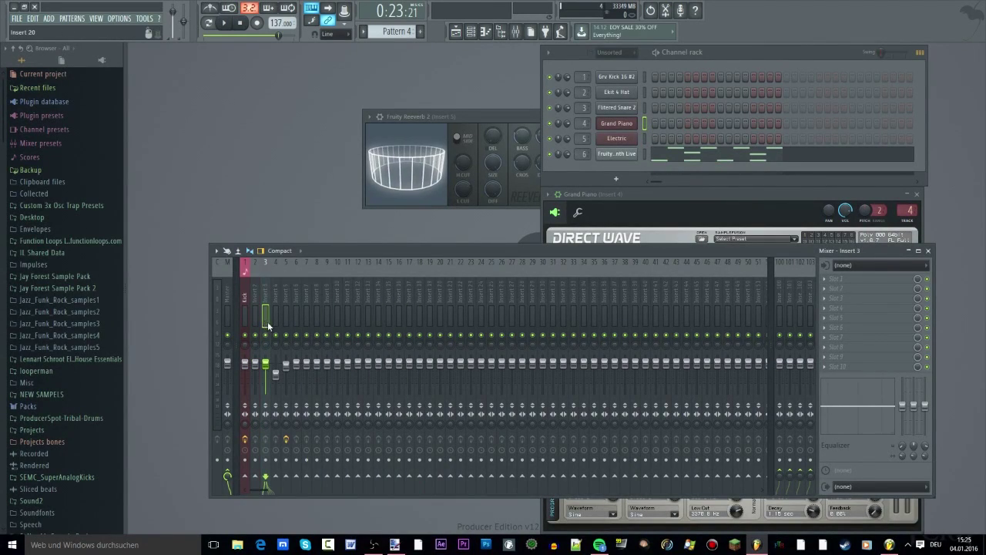
click(286, 317)
click(275, 306)
click(285, 292)
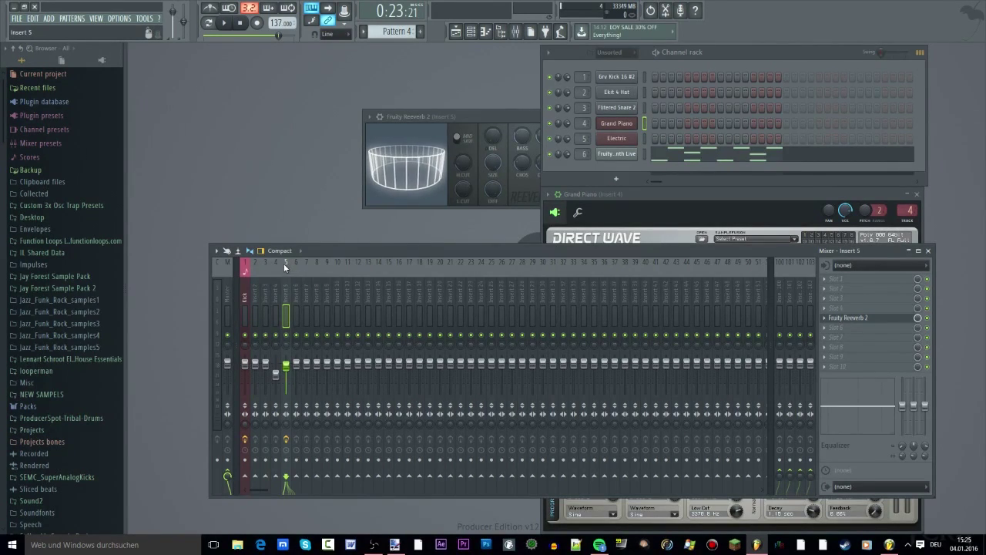
click(277, 265)
click(245, 265)
click(287, 264)
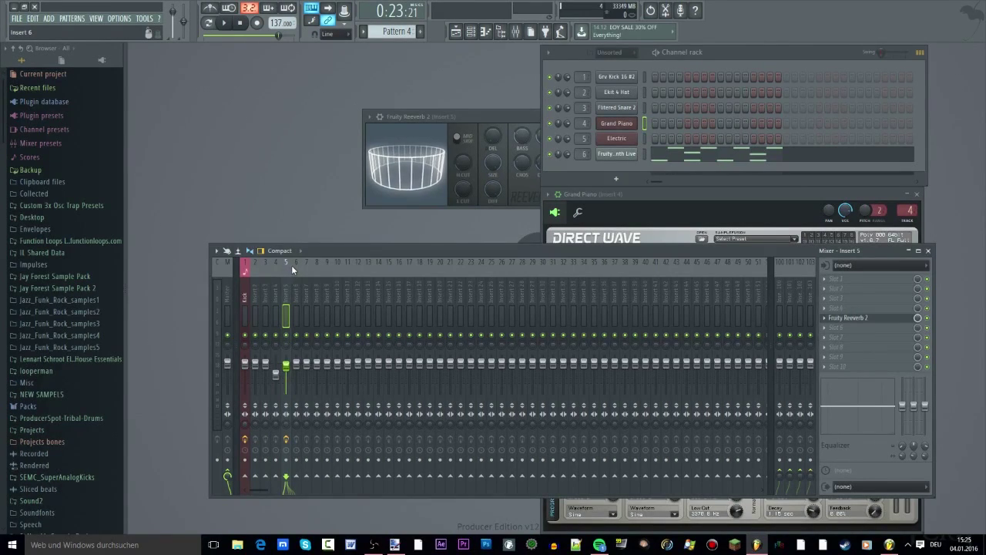
click(293, 264)
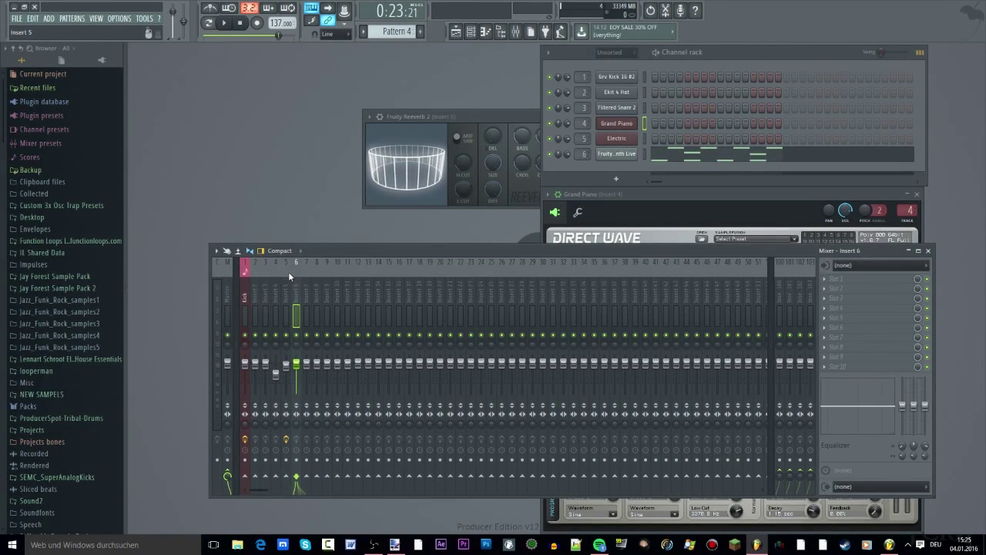
click(274, 273)
click(282, 270)
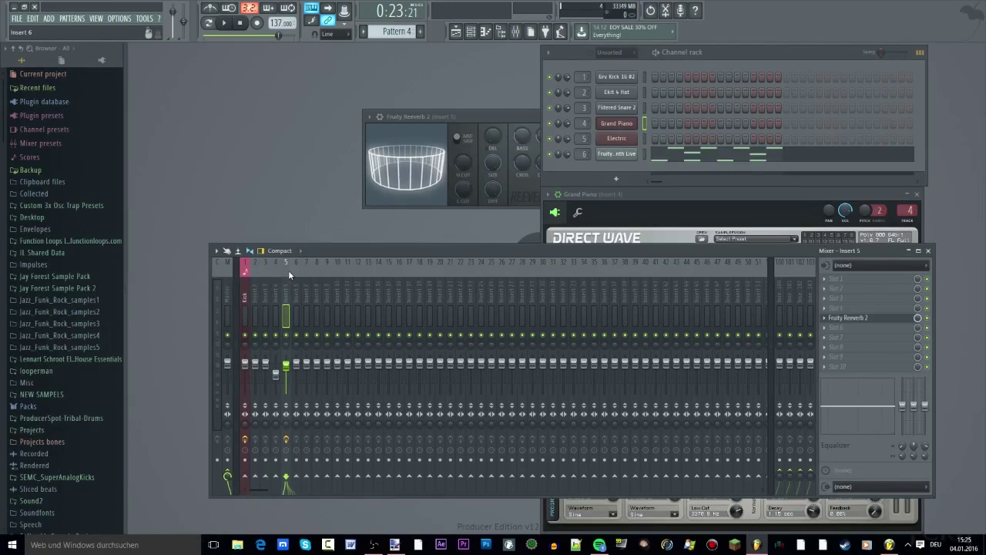
click(293, 271)
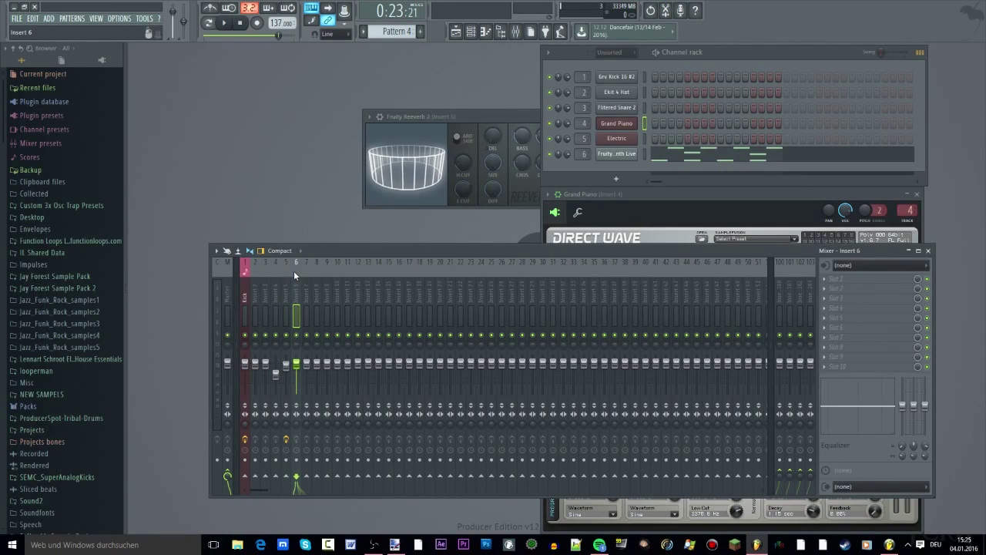